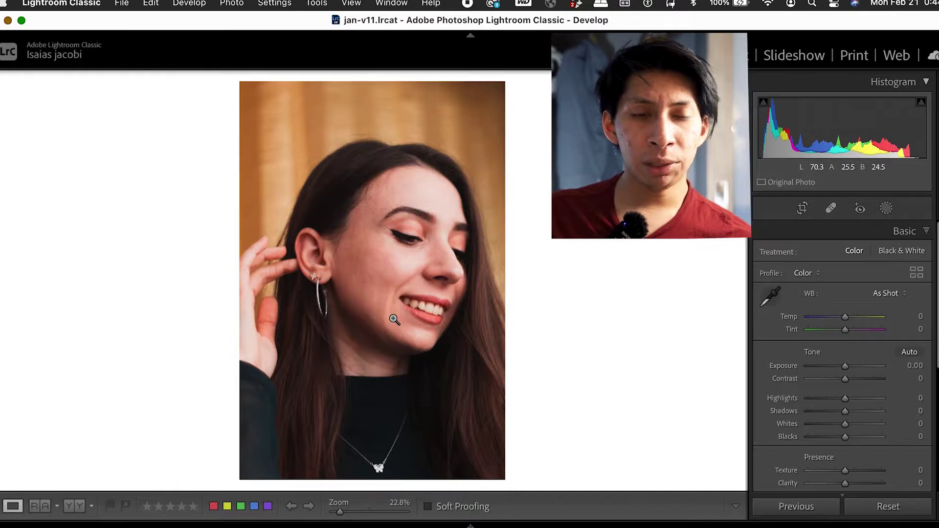
Zoom to 166% on the woman's smile, panning toward the teeth, and zoom in again.
{"action": "left_click", "coordinate": [439, 305]}
{"action": "left_click_drag", "start_coordinate": [369, 300], "coordinate": [400, 255]}
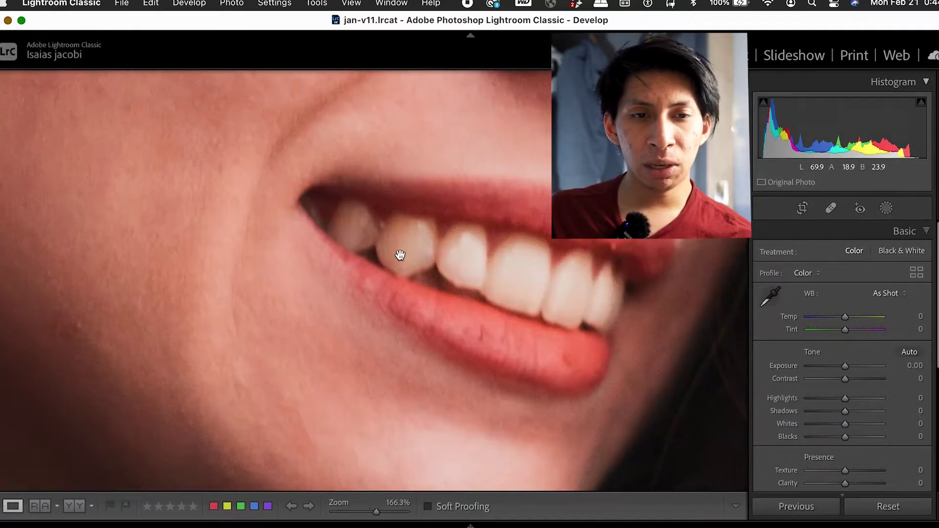
{"action": "left_click", "coordinate": [432, 239]}
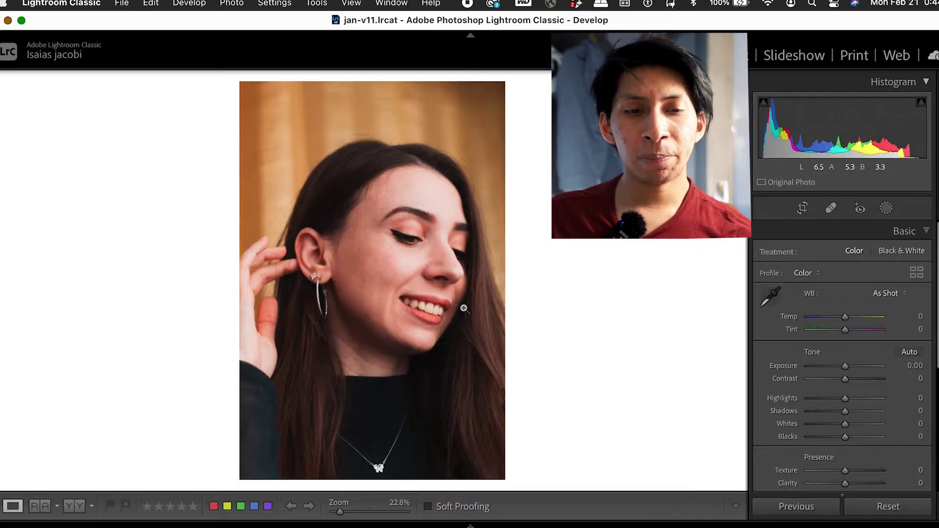
{"action": "left_click", "coordinate": [434, 307]}
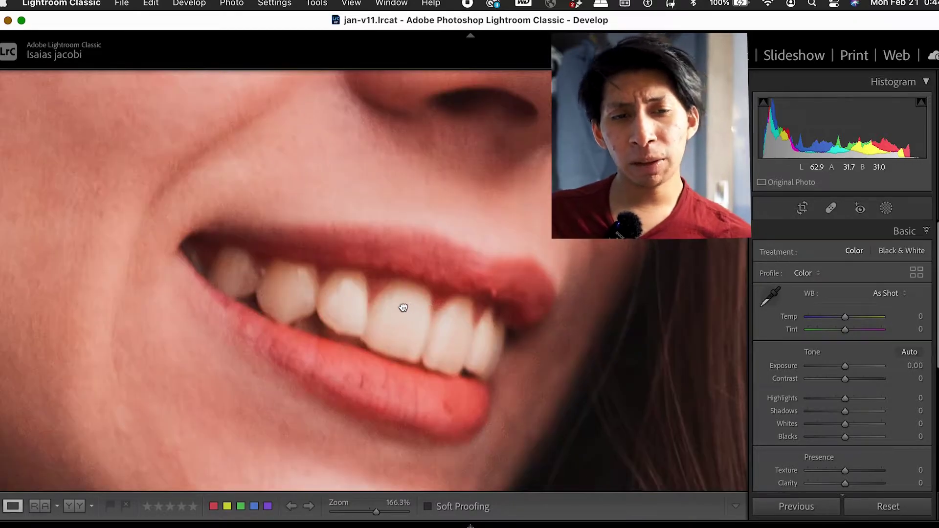
{"action": "left_click_drag", "start_coordinate": [405, 309], "coordinate": [419, 266]}
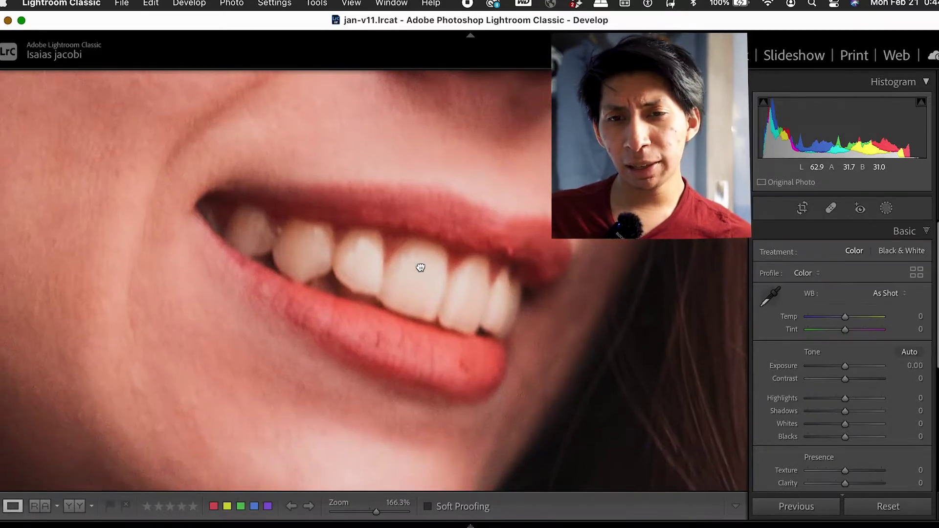
{"action": "left_click", "coordinate": [489, 367]}
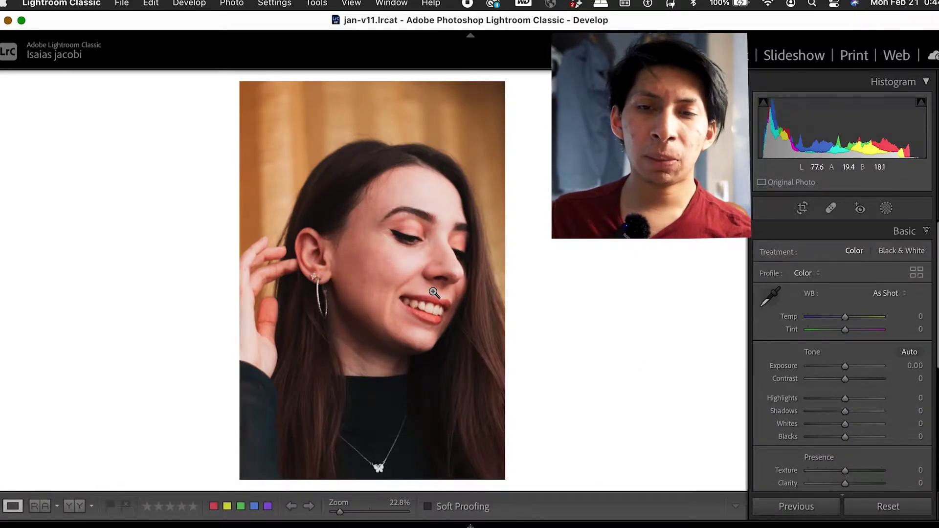
{"action": "left_click", "coordinate": [424, 308]}
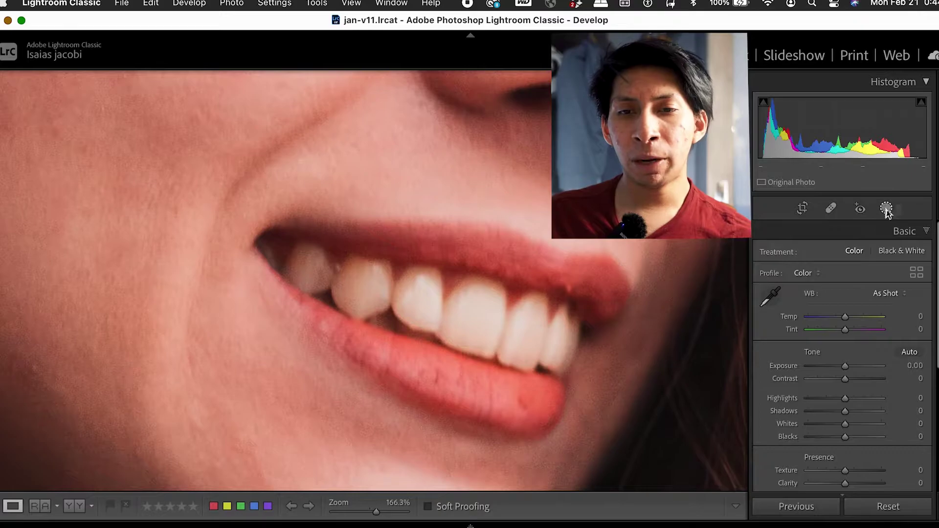
{"action": "left_click", "coordinate": [886, 209]}
Paint a test brush mask over the first two teeth, then undo it.
{"action": "left_click", "coordinate": [886, 209]}
{"action": "left_click", "coordinate": [886, 209]}
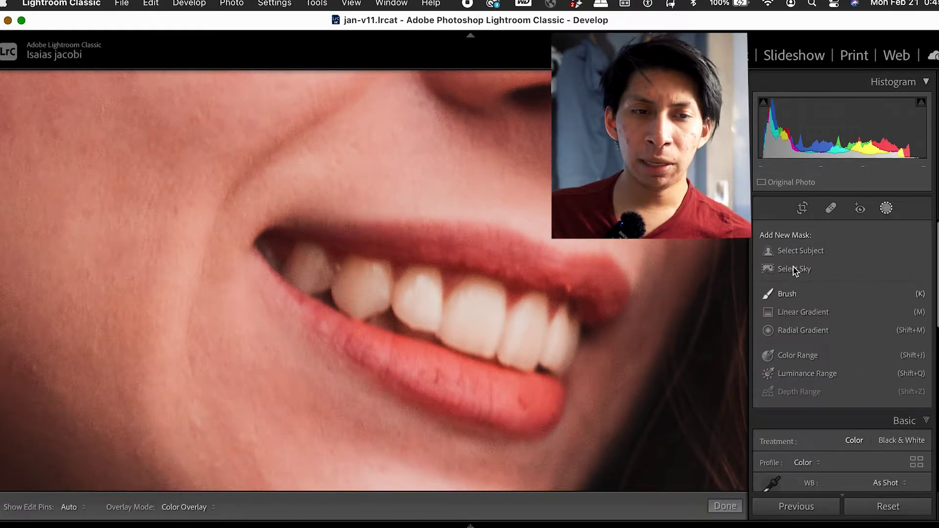
{"action": "left_click", "coordinate": [785, 293]}
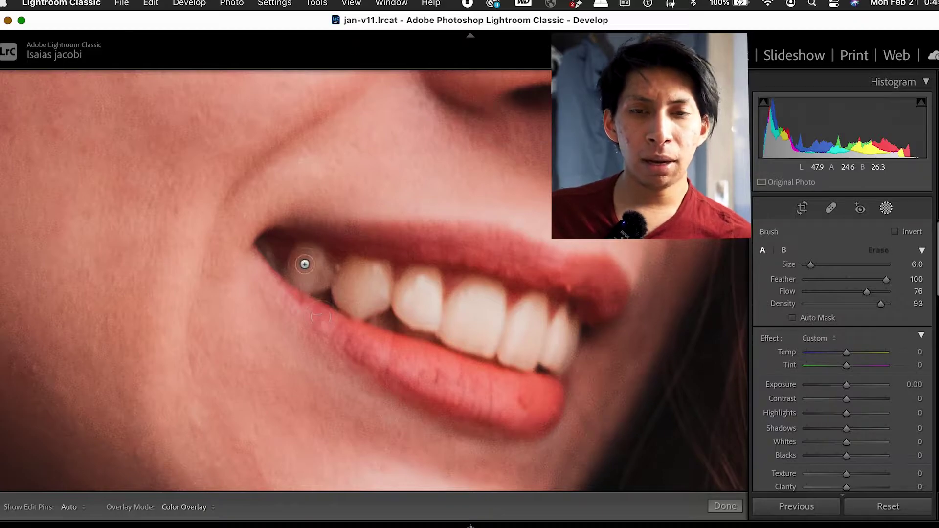
{"action": "mouse_move", "coordinate": [308, 290]}
{"action": "left_mouse_down"}
{"action": "mouse_move", "coordinate": [310, 276]}
{"action": "mouse_move", "coordinate": [350, 276]}
{"action": "left_mouse_up"}
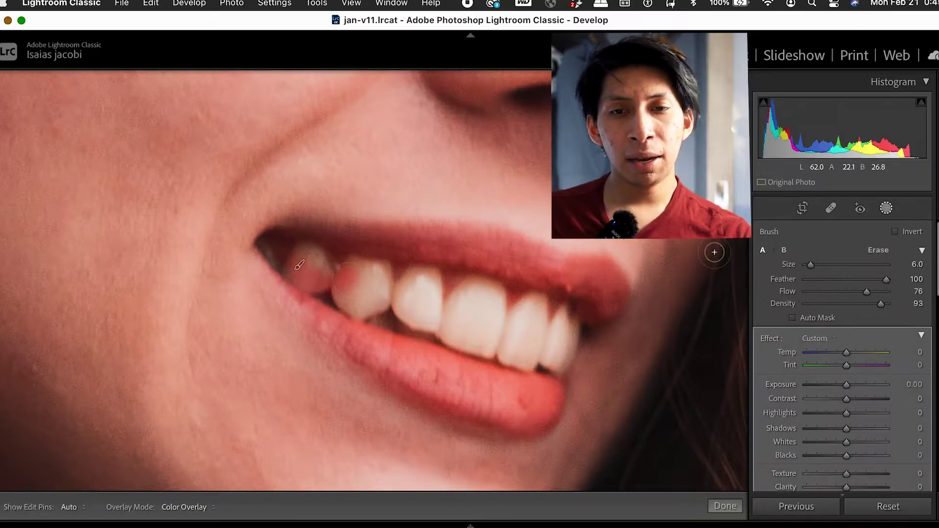
{"action": "key", "text": "super+z"}
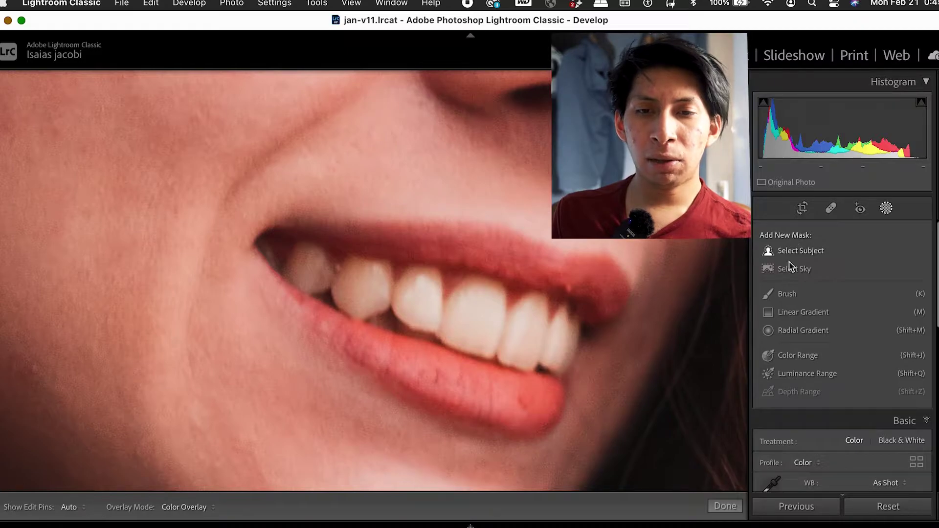
Start a new brush mask with Feather 100 and Size 11.7, with edit pins hidden.
{"action": "left_click", "coordinate": [786, 295]}
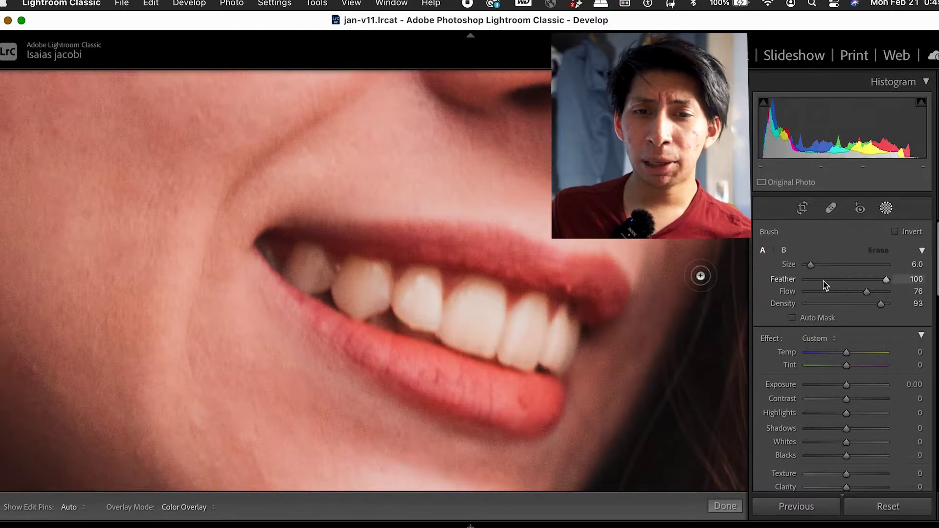
{"action": "left_click_drag", "start_coordinate": [818, 279], "coordinate": [927, 296]}
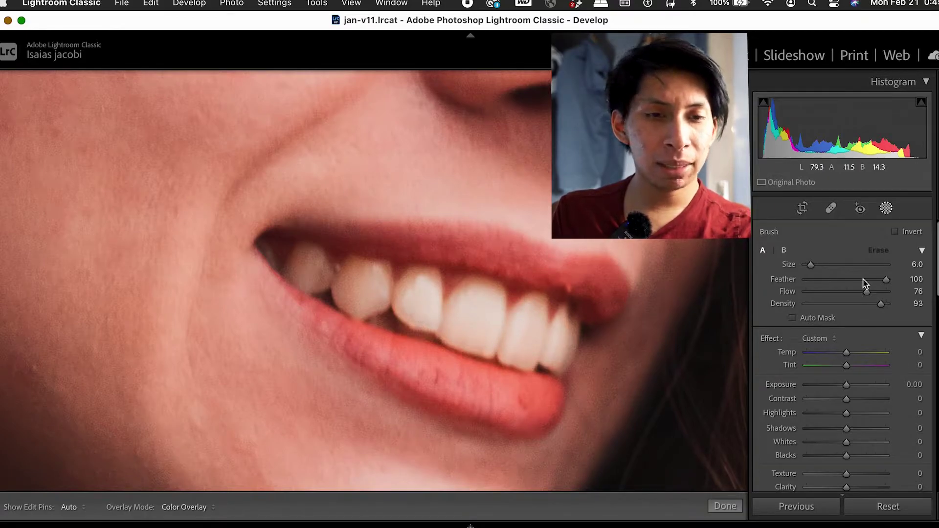
{"action": "left_click_drag", "start_coordinate": [829, 268], "coordinate": [816, 266]}
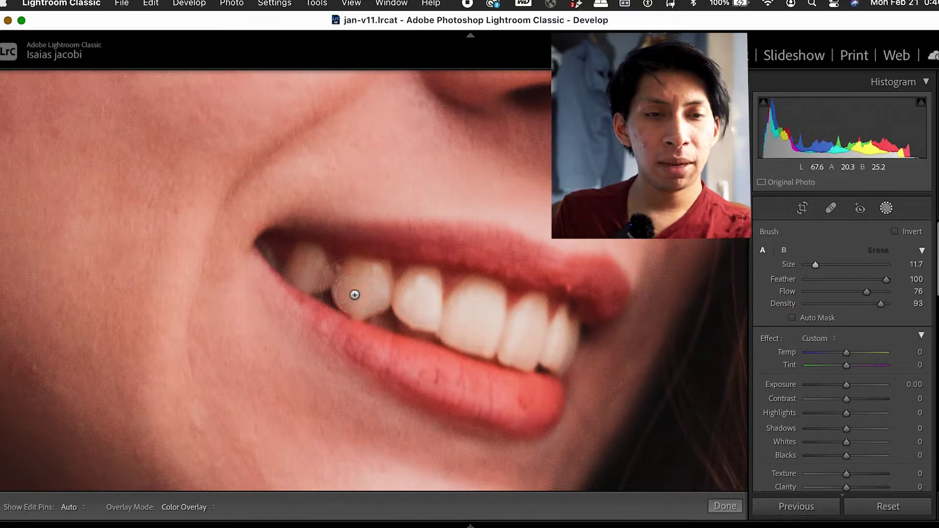
{"action": "key", "text": "h"}
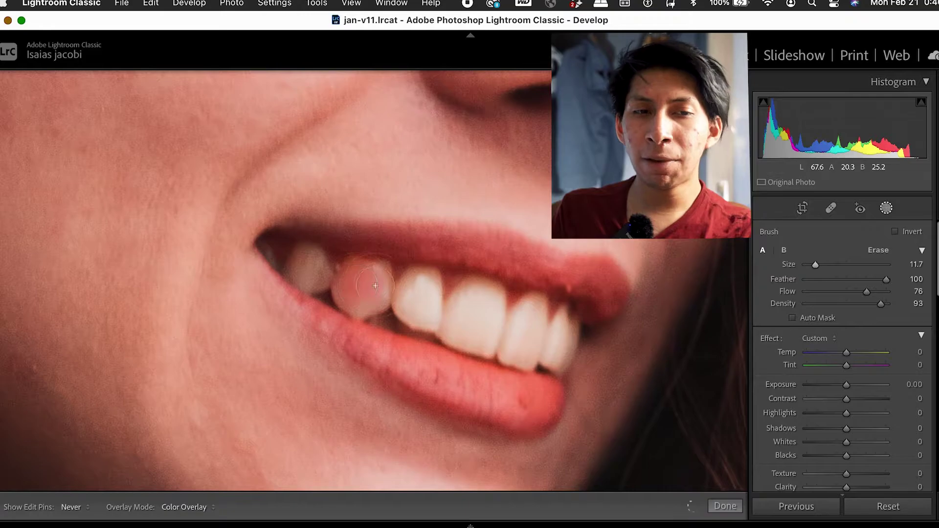
Paint the mask over the left tooth and both front teeth, toggling edit pins with H.
{"action": "left_click_drag", "start_coordinate": [303, 262], "coordinate": [309, 270]}
{"action": "key", "text": "h"}
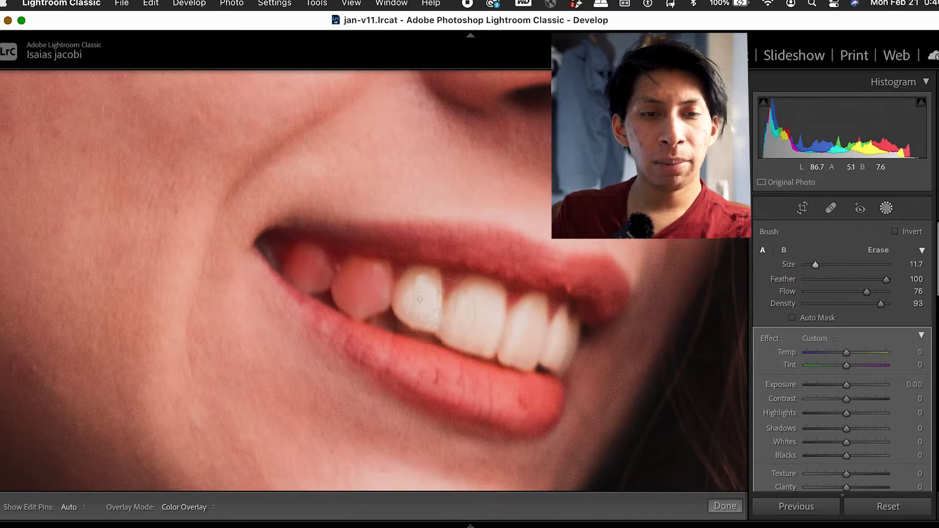
{"action": "key", "text": "h"}
{"action": "mouse_move", "coordinate": [420, 299]}
{"action": "left_mouse_down"}
{"action": "mouse_move", "coordinate": [419, 318]}
{"action": "mouse_move", "coordinate": [412, 296]}
{"action": "mouse_move", "coordinate": [421, 311]}
{"action": "mouse_move", "coordinate": [430, 282]}
{"action": "mouse_move", "coordinate": [424, 313]}
{"action": "mouse_move", "coordinate": [474, 290]}
{"action": "mouse_move", "coordinate": [476, 308]}
{"action": "mouse_move", "coordinate": [491, 313]}
{"action": "mouse_move", "coordinate": [478, 327]}
{"action": "mouse_move", "coordinate": [484, 311]}
{"action": "mouse_move", "coordinate": [459, 316]}
{"action": "left_mouse_up"}
{"action": "key", "text": "h"}
{"action": "key", "text": "h"}
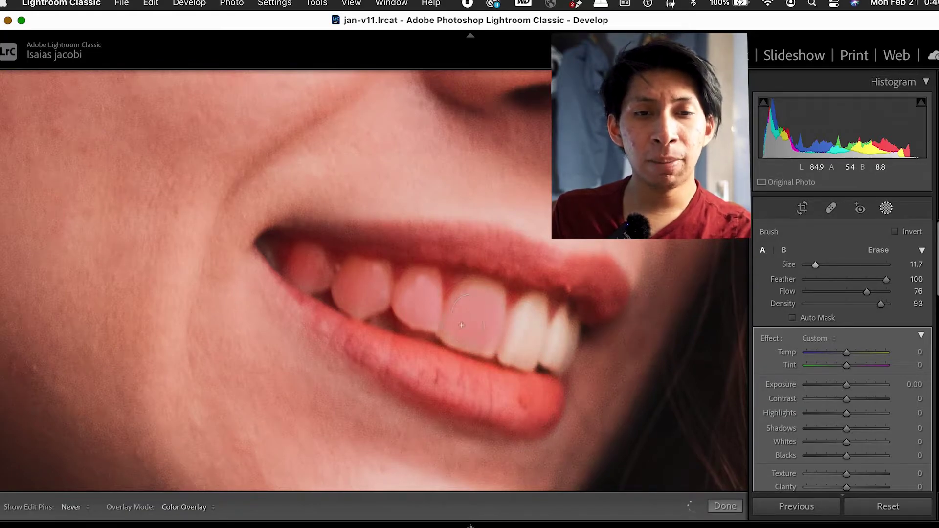
{"action": "key", "text": "h"}
{"action": "mouse_move", "coordinate": [509, 319]}
{"action": "left_mouse_down"}
{"action": "mouse_move", "coordinate": [530, 347]}
{"action": "mouse_move", "coordinate": [518, 330]}
{"action": "mouse_move", "coordinate": [521, 342]}
{"action": "mouse_move", "coordinate": [536, 303]}
{"action": "mouse_move", "coordinate": [516, 354]}
{"action": "mouse_move", "coordinate": [527, 350]}
{"action": "mouse_move", "coordinate": [528, 304]}
{"action": "mouse_move", "coordinate": [549, 345]}
{"action": "mouse_move", "coordinate": [562, 330]}
{"action": "left_mouse_up"}
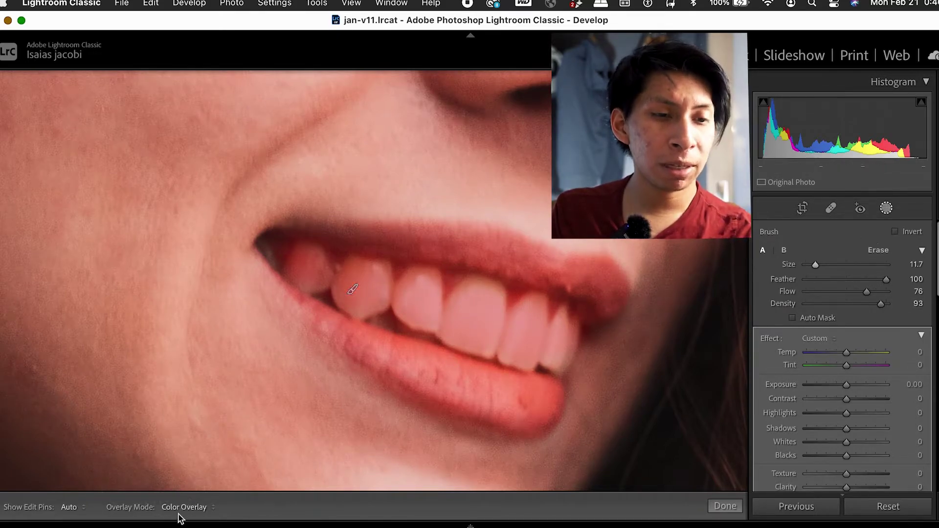
Set Show Edit Pins to Never, leaving the overlay mode unchanged, and close the Masking panel.
{"action": "left_click", "coordinate": [198, 509]}
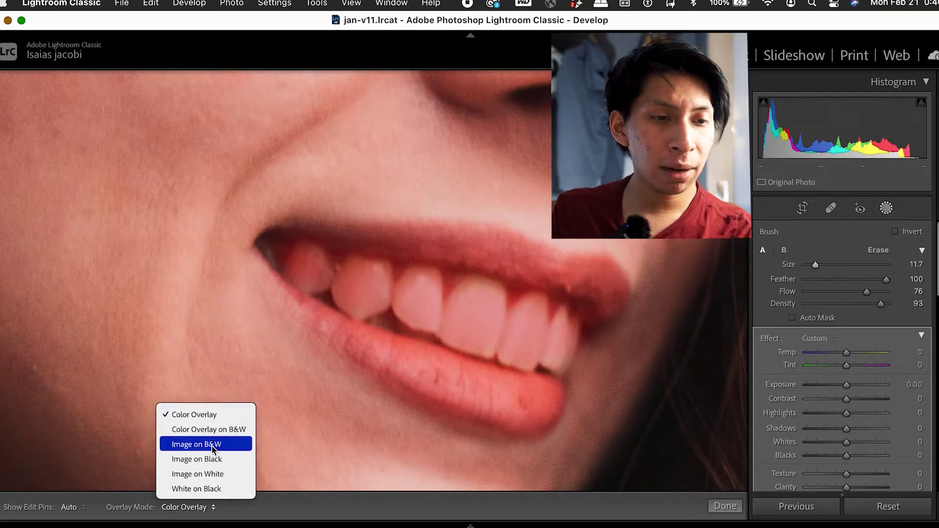
{"action": "left_click", "coordinate": [67, 508]}
{"action": "left_click", "coordinate": [69, 507]}
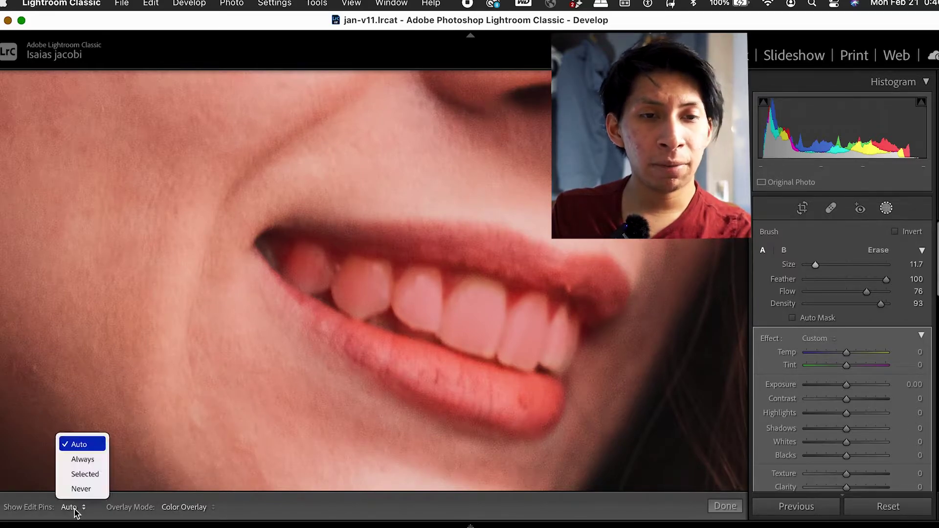
{"action": "left_click", "coordinate": [88, 488]}
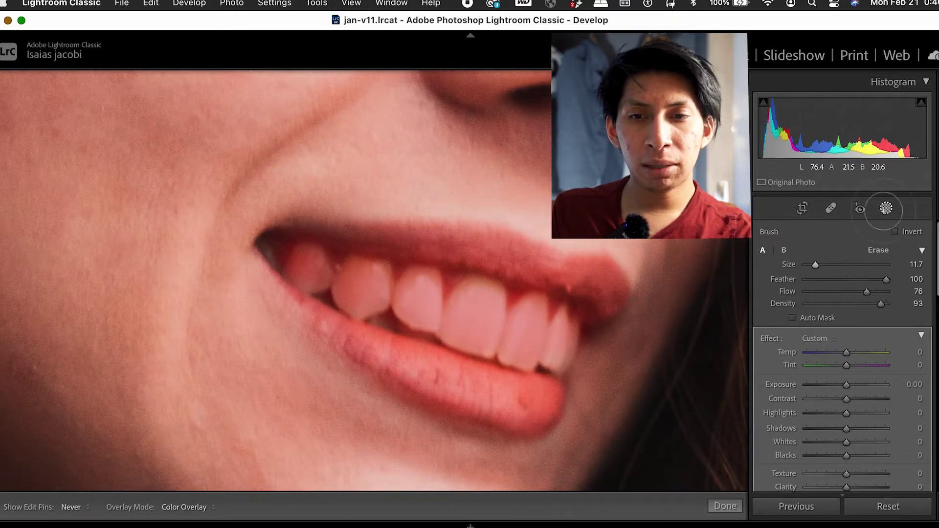
{"action": "left_click", "coordinate": [886, 208]}
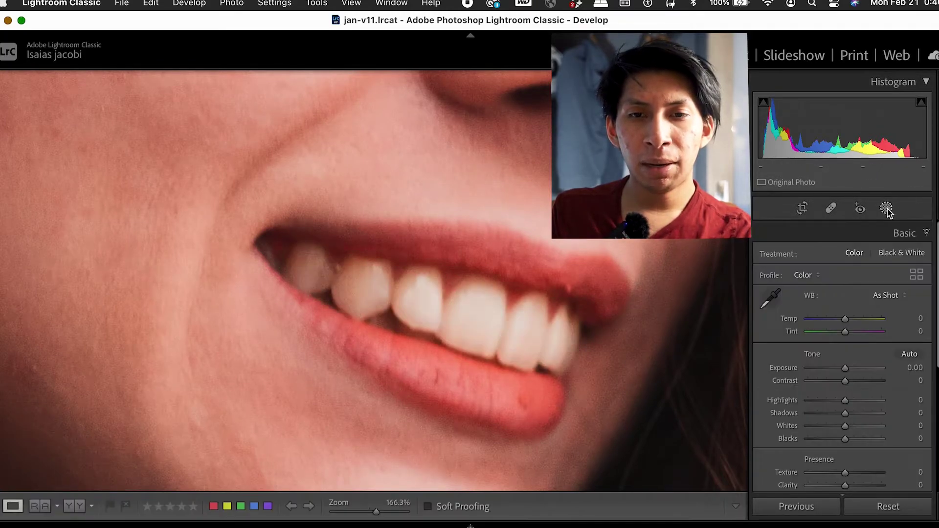
{"action": "key", "text": "k"}
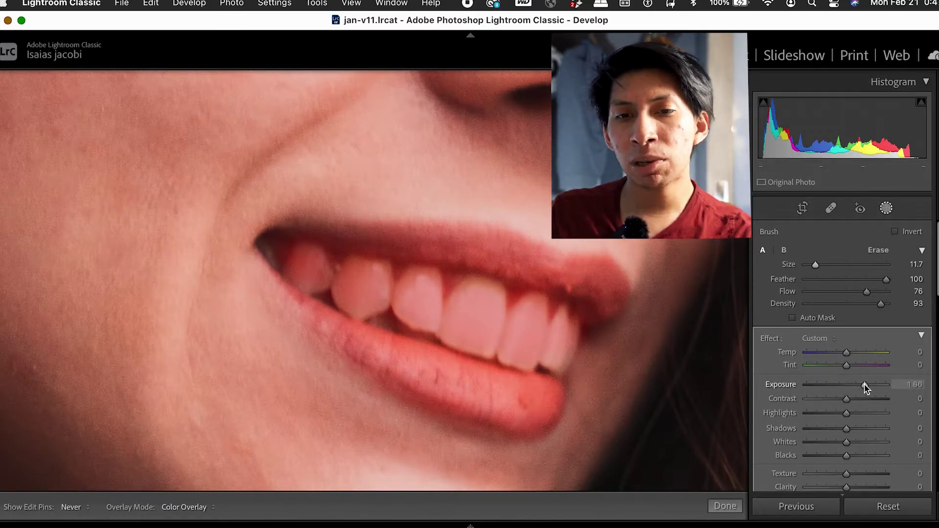
Push the teeth mask Exposure to 4.00, compare at fit view, then zoom back in with the mask overlay shown.
{"action": "left_click", "coordinate": [889, 386]}
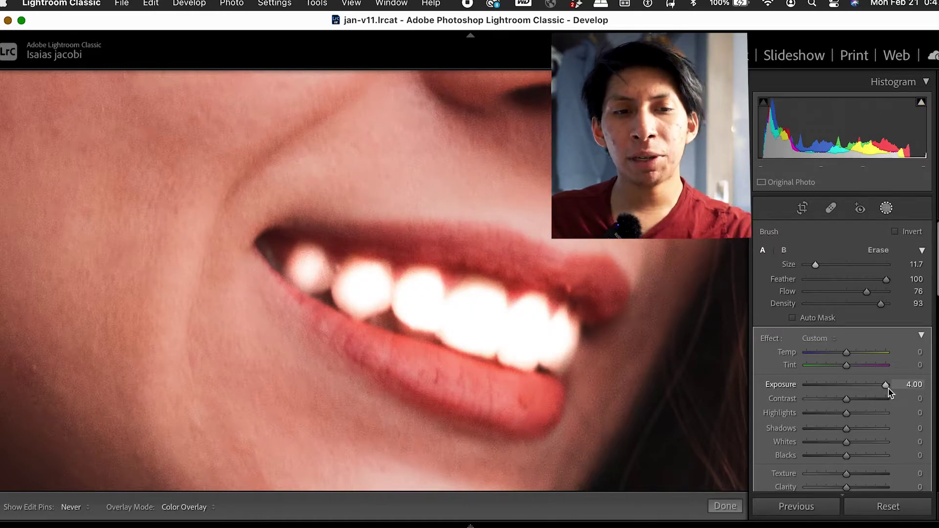
{"action": "key", "text": "k"}
{"action": "left_click", "coordinate": [442, 323]}
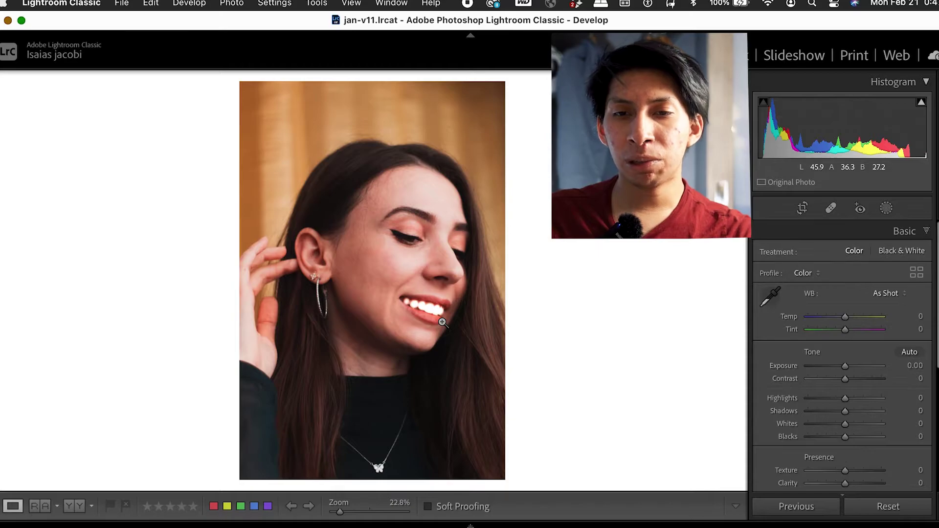
{"action": "left_click", "coordinate": [434, 308]}
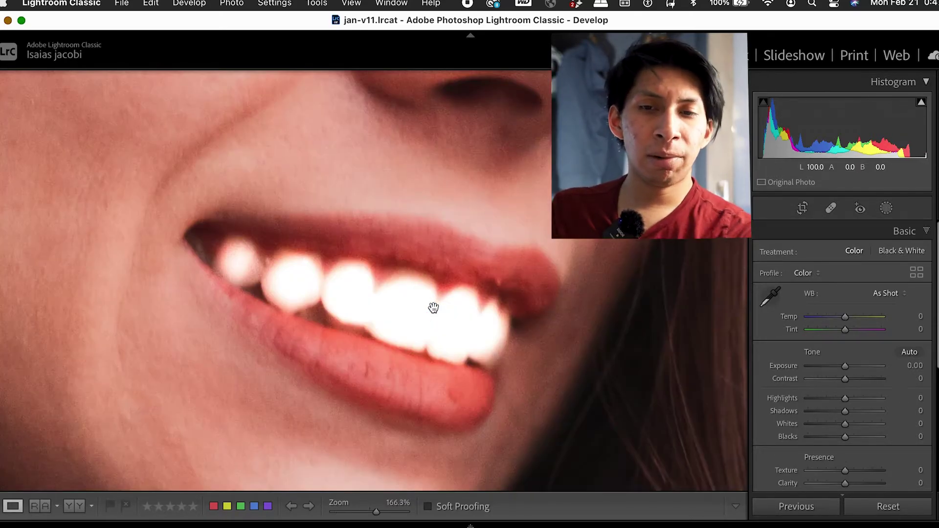
{"action": "left_click", "coordinate": [885, 208]}
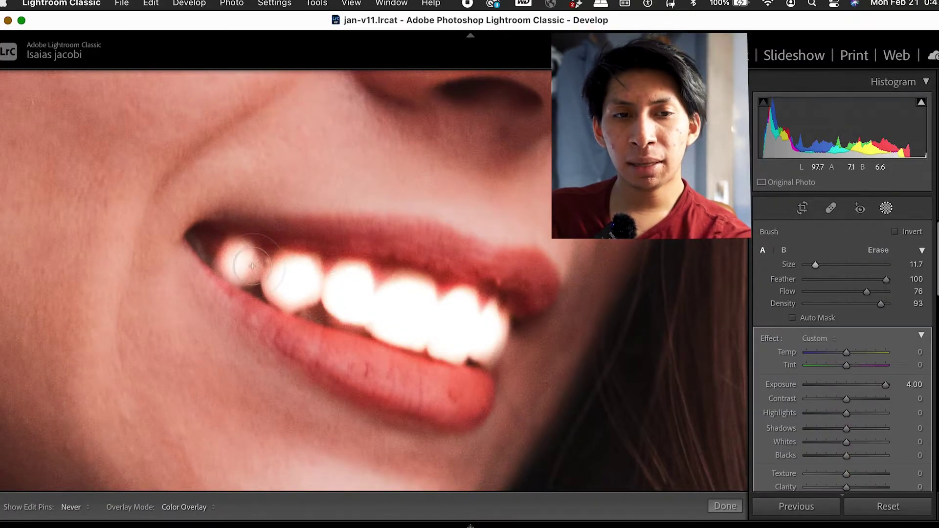
{"action": "key", "text": "o"}
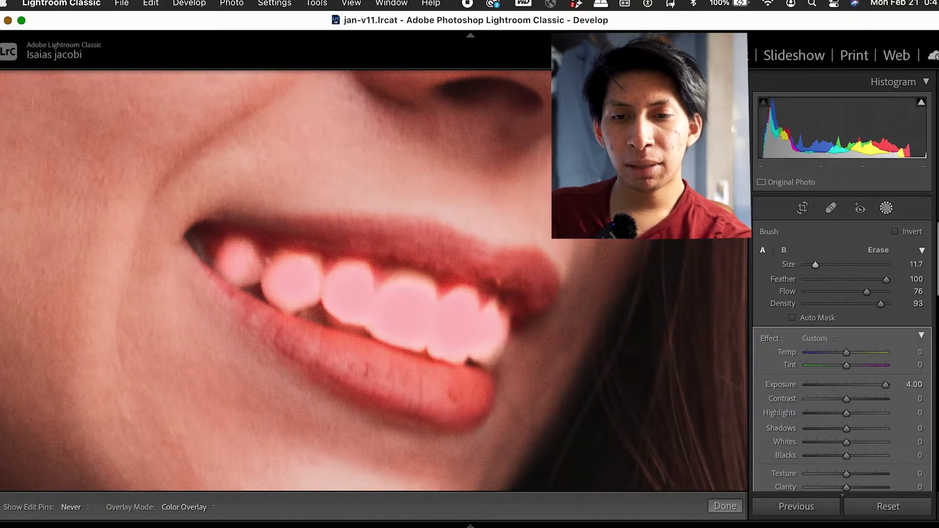
{"action": "double_click", "coordinate": [885, 385]}
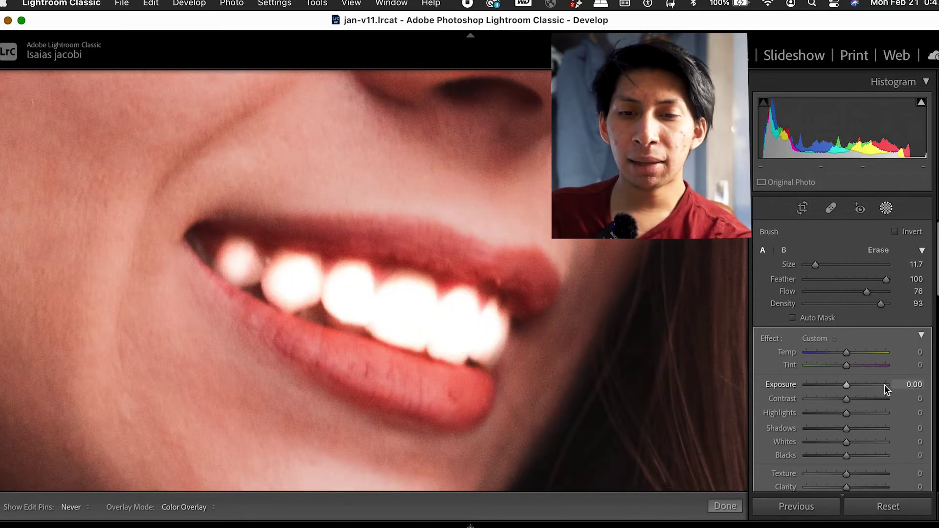
{"action": "left_click", "coordinate": [866, 414]}
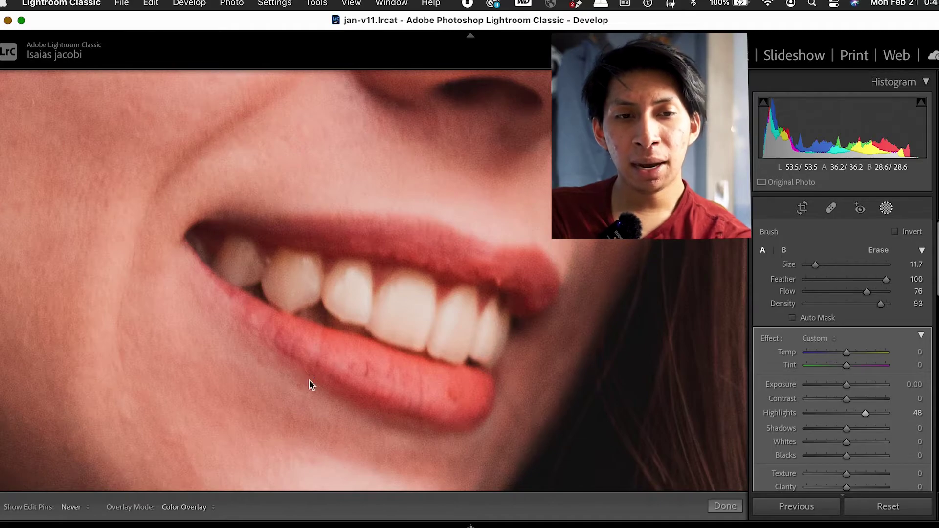
{"action": "key", "text": "backslash"}
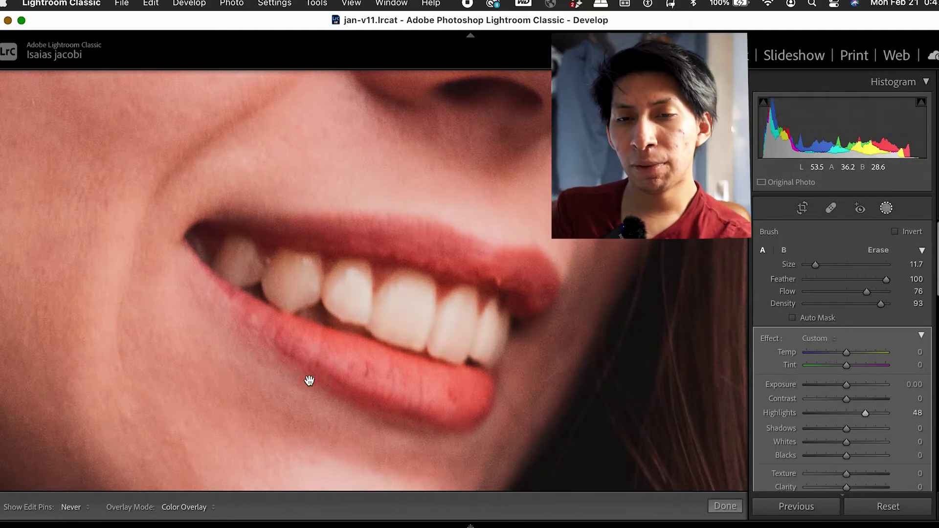
{"action": "key", "text": "backslash"}
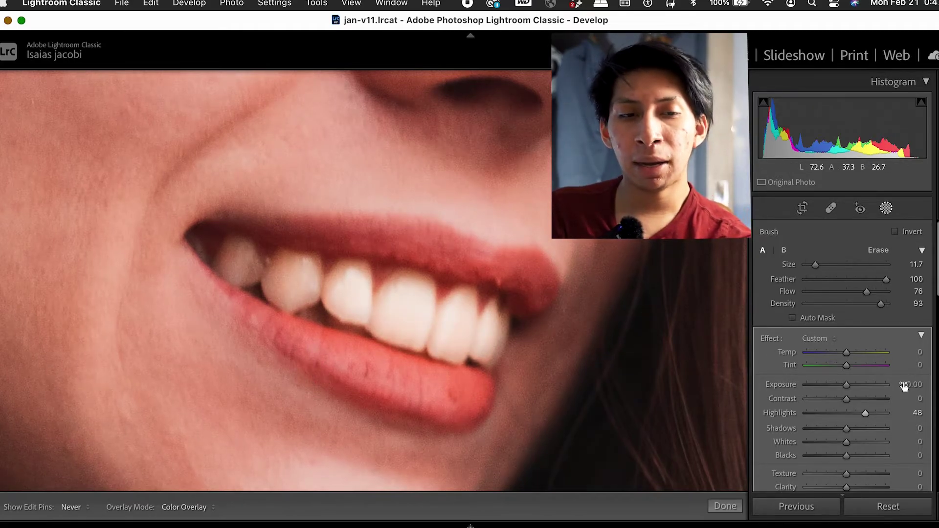
Try teeth mask Saturation from about -30 to fully desaturated, compare before/after, then reset it to 0.
{"action": "scroll", "coordinate": [903, 405], "scroll_direction": "down", "scroll_amount": 3}
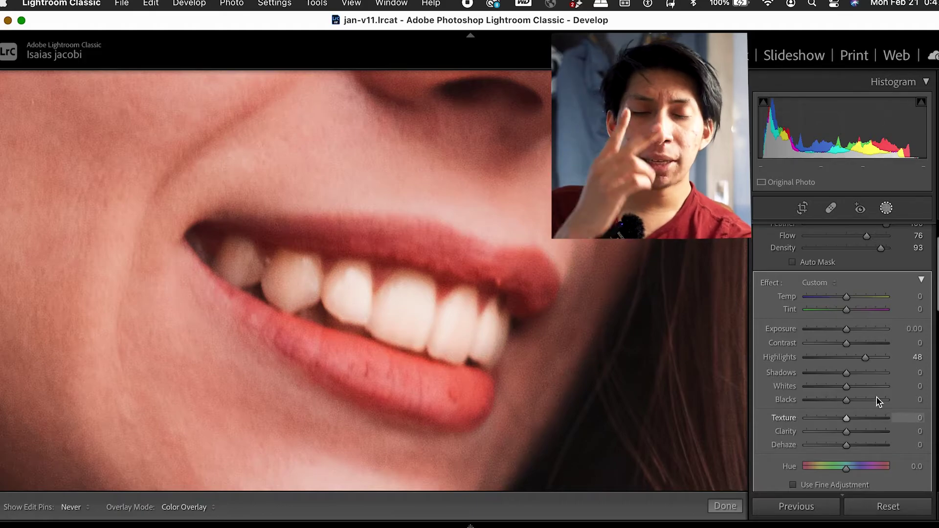
{"action": "scroll", "coordinate": [877, 401], "scroll_direction": "down", "scroll_amount": 2}
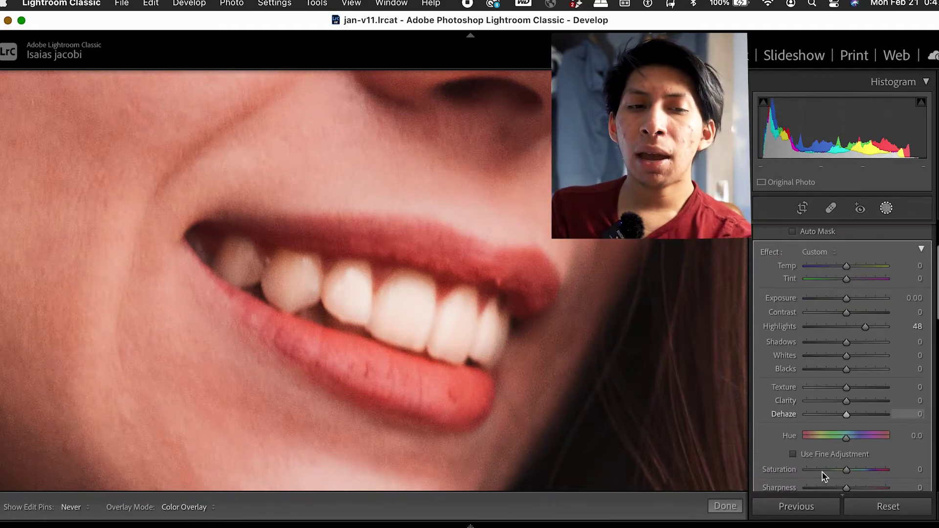
{"action": "left_click_drag", "start_coordinate": [846, 470], "coordinate": [820, 468]}
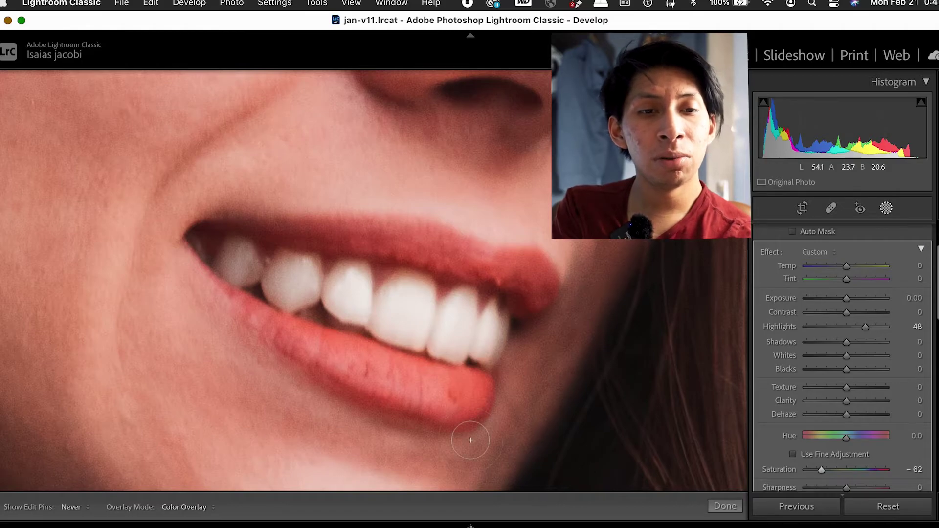
{"action": "key", "text": "backslash"}
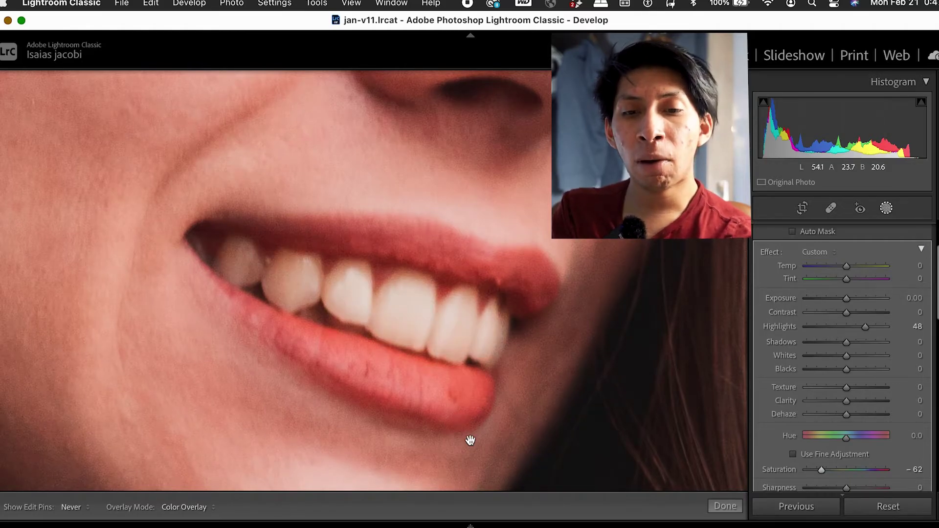
{"action": "key", "text": "backslash"}
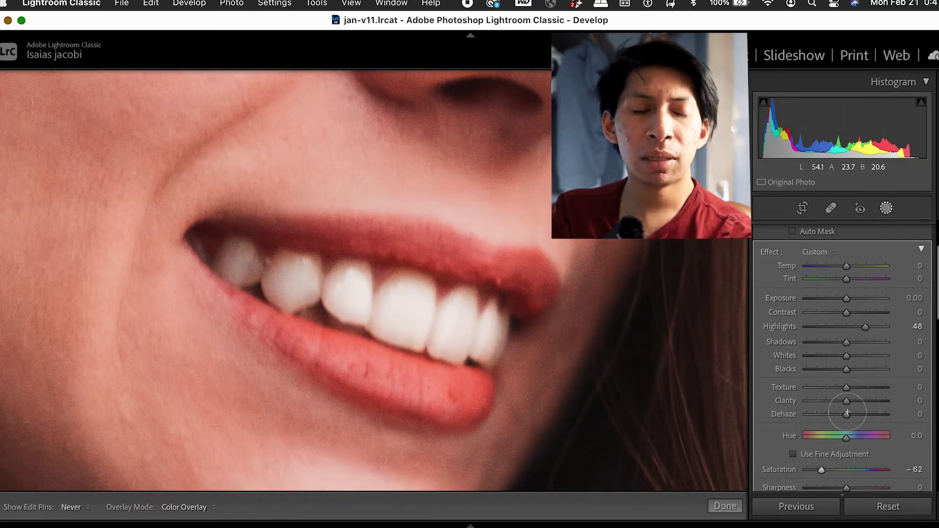
{"action": "left_click", "coordinate": [835, 470]}
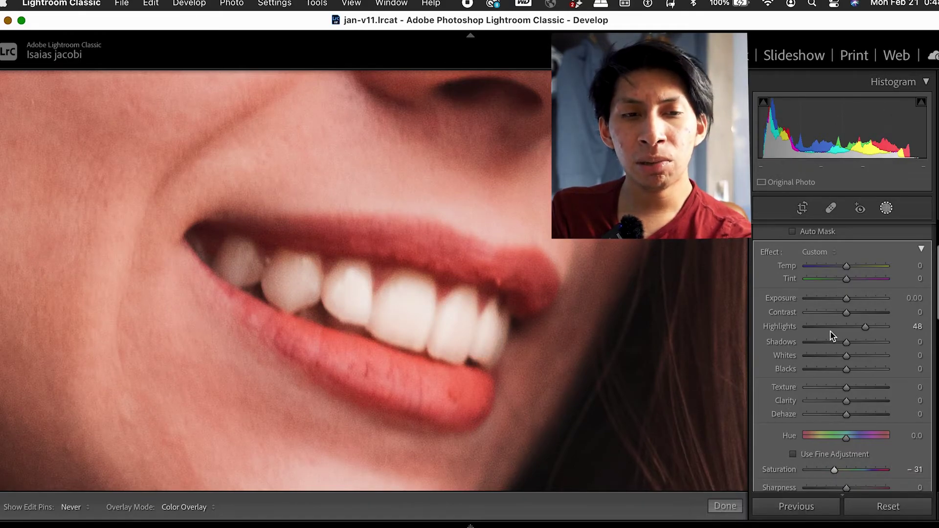
{"action": "left_click", "coordinate": [807, 471]}
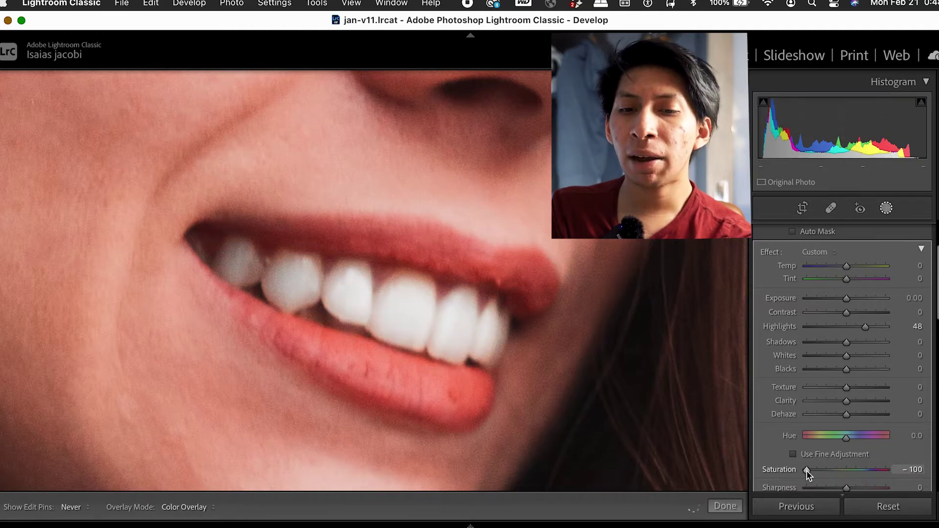
{"action": "left_click", "coordinate": [834, 471]}
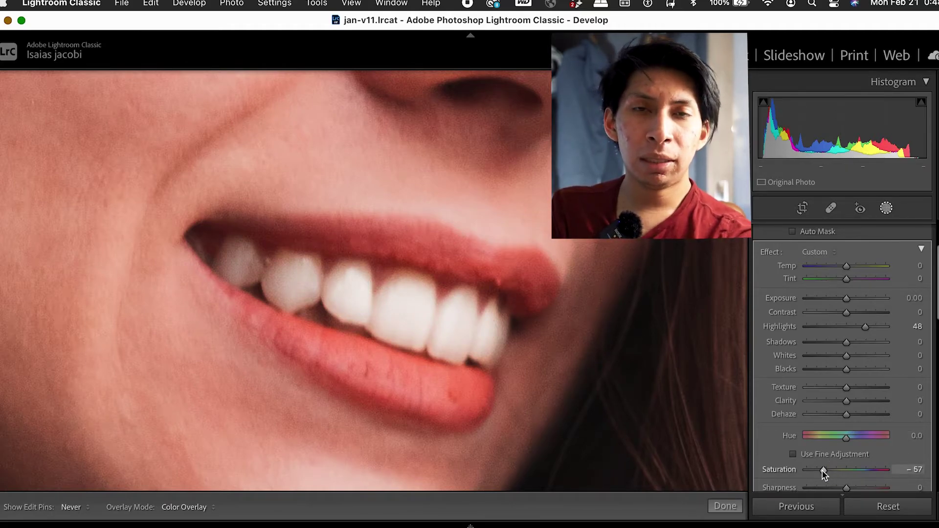
{"action": "key", "text": "super+z"}
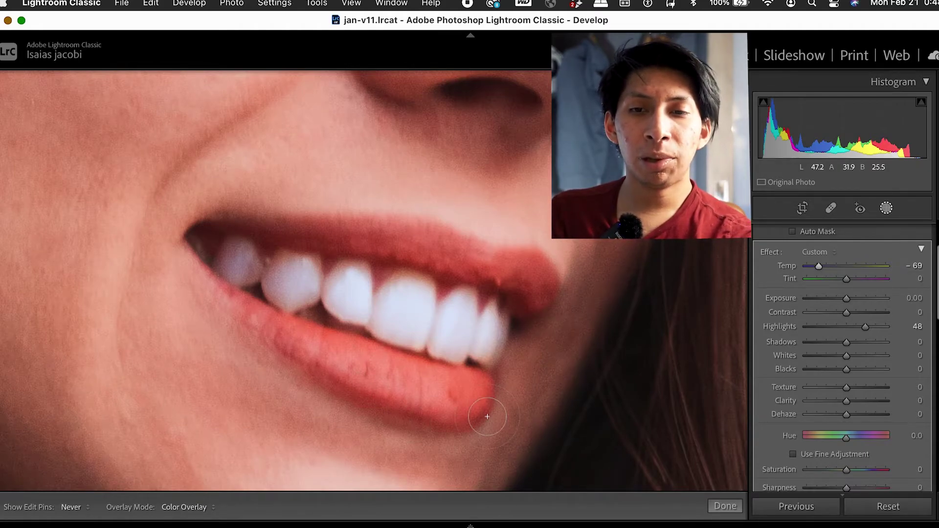
Close the teeth mask, zoom out to the whole portrait and back in on the teeth.
{"action": "left_click", "coordinate": [886, 208]}
{"action": "left_click", "coordinate": [404, 294]}
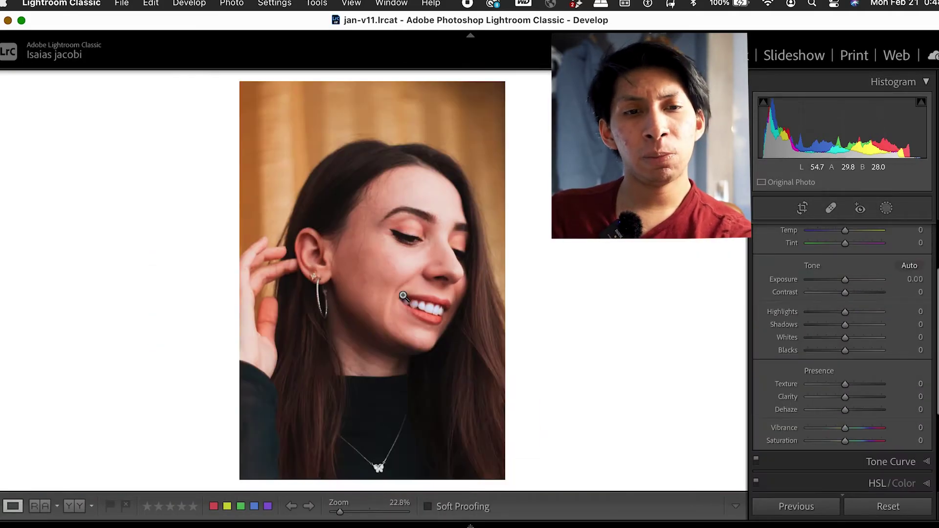
{"action": "left_click", "coordinate": [430, 311]}
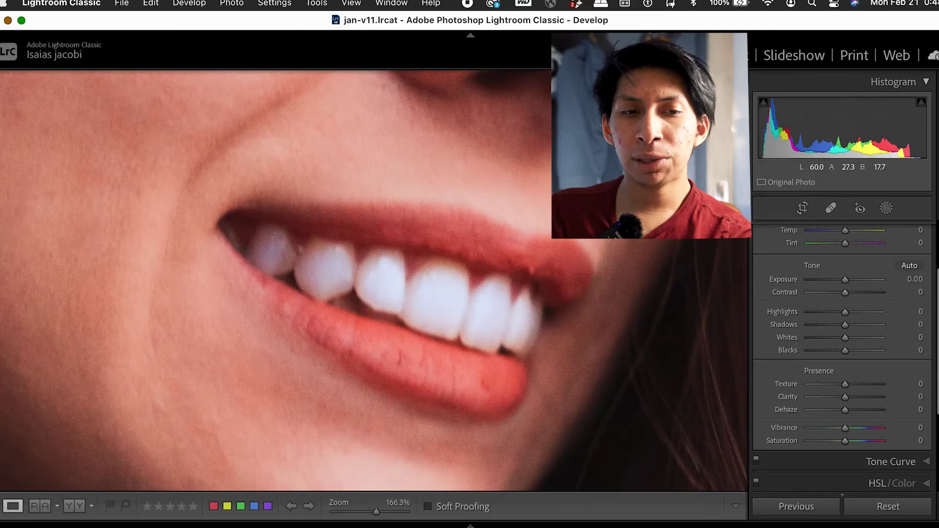
{"action": "left_click", "coordinate": [886, 207]}
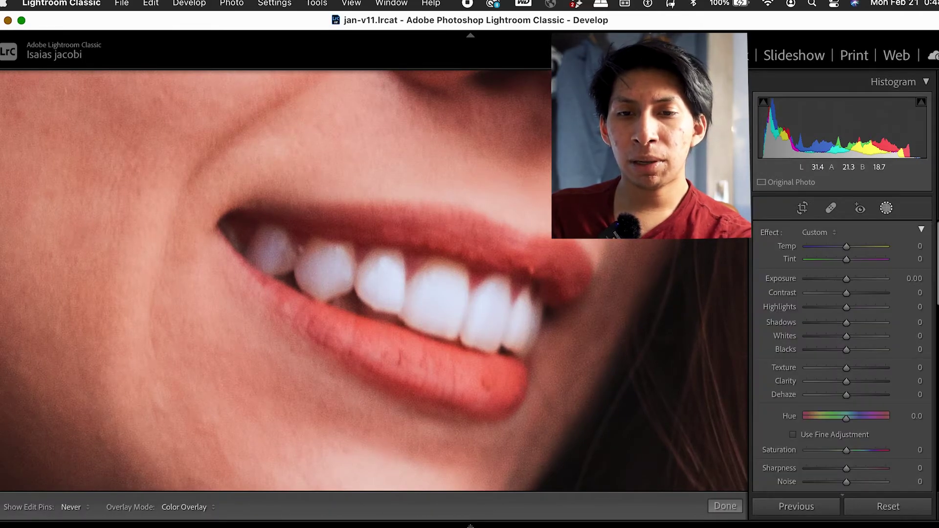
Reselect the teeth brush mask and set Highlights to 22 and Temp to -43.
{"action": "key", "text": "k"}
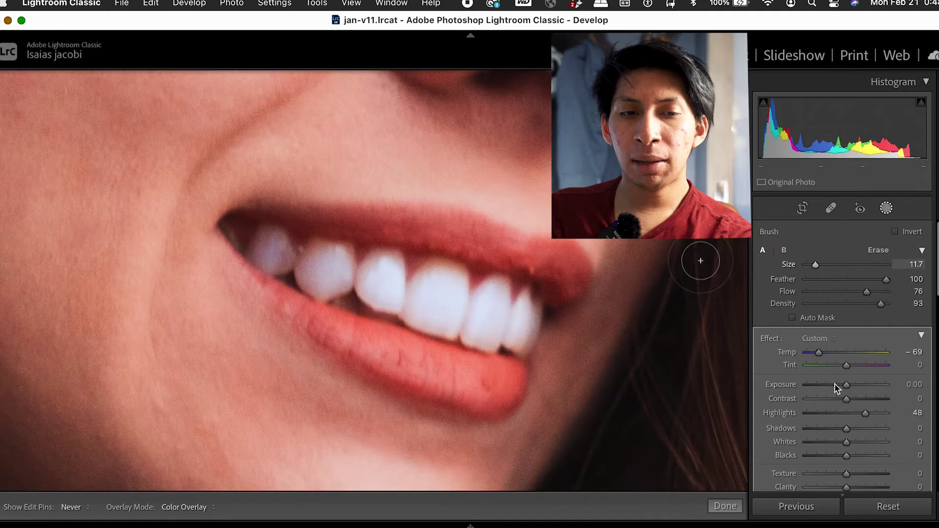
{"action": "left_click", "coordinate": [856, 414]}
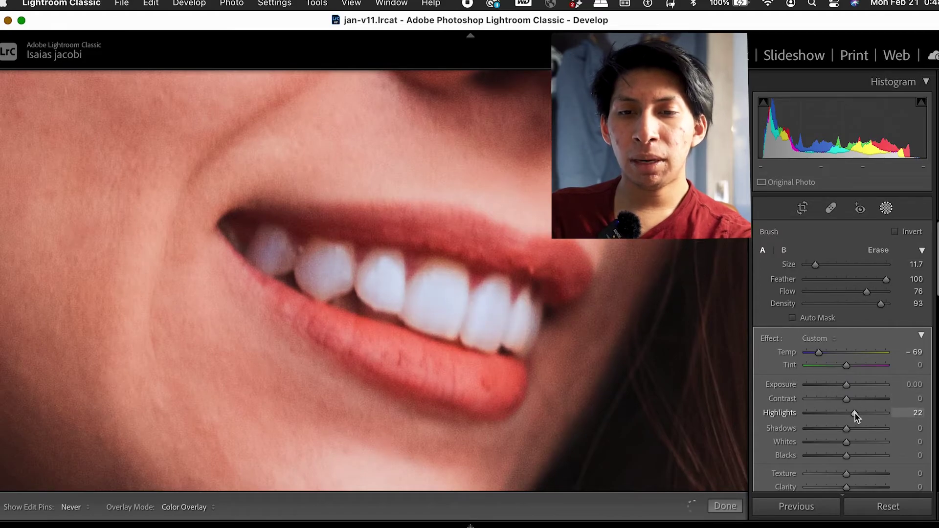
{"action": "left_click", "coordinate": [831, 353]}
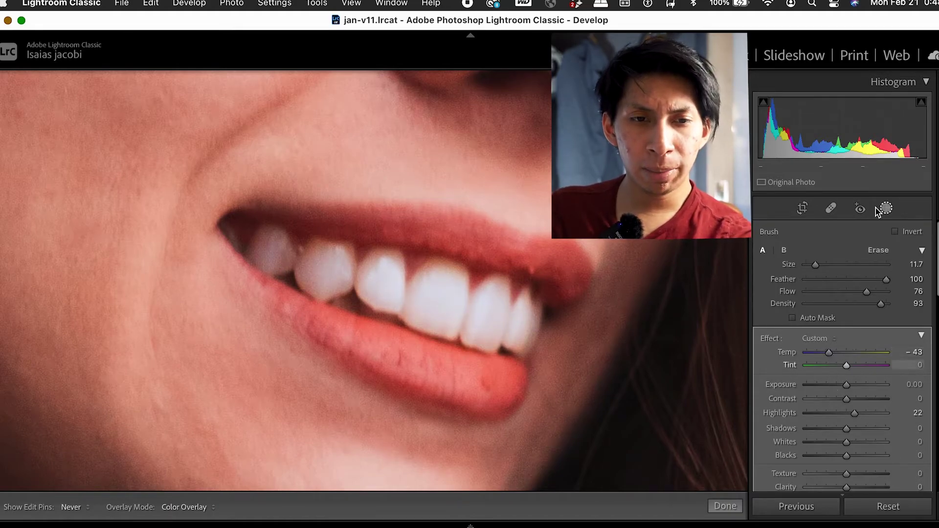
Toggle Before/After on the fitted portrait with backslash, then zoom to 166% on the teeth.
{"action": "key", "text": "k"}
{"action": "left_click", "coordinate": [493, 259]}
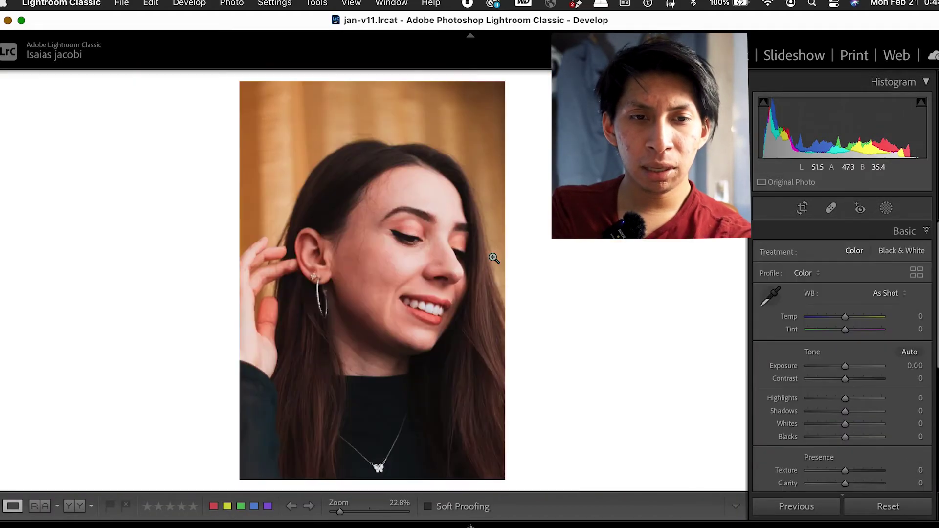
{"action": "key", "text": "backslash"}
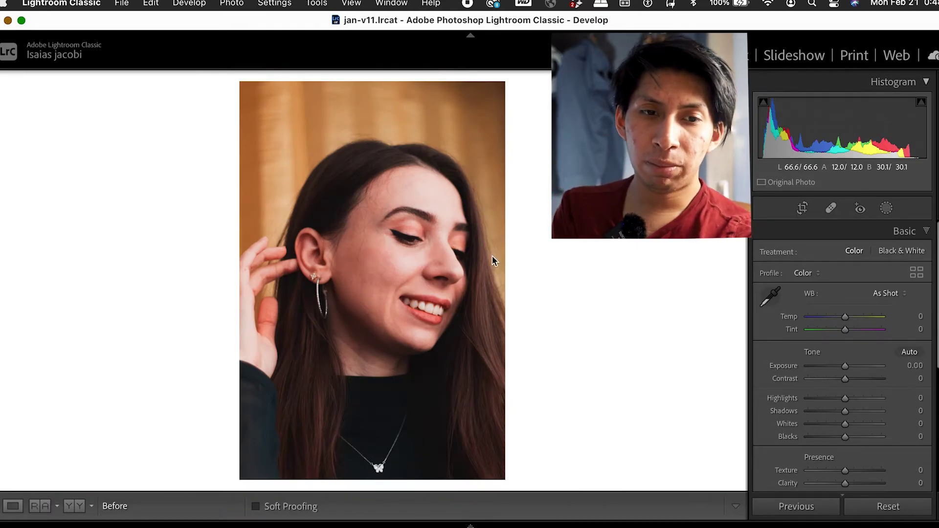
{"action": "key", "text": "backslash"}
{"action": "key", "text": "backslash"}
{"action": "key", "text": "backslash"}
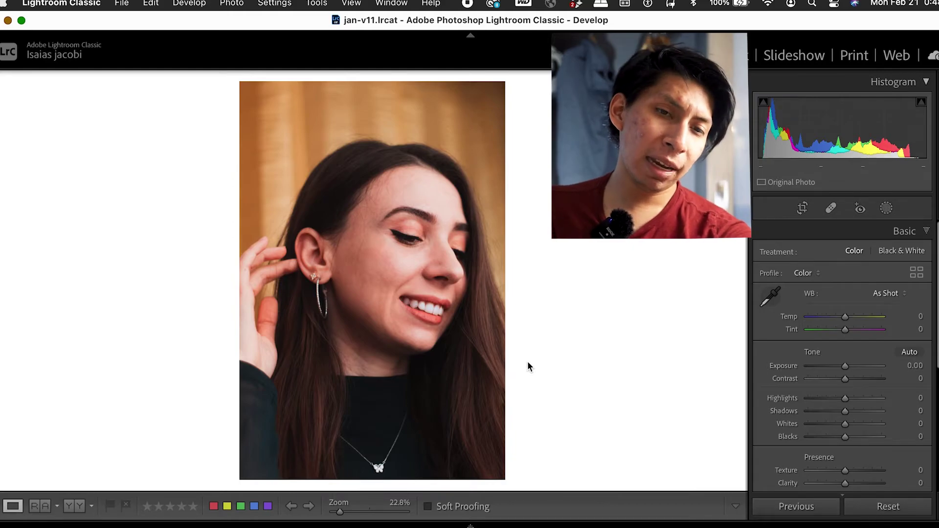
{"action": "key", "text": "backslash"}
{"action": "key", "text": "backslash"}
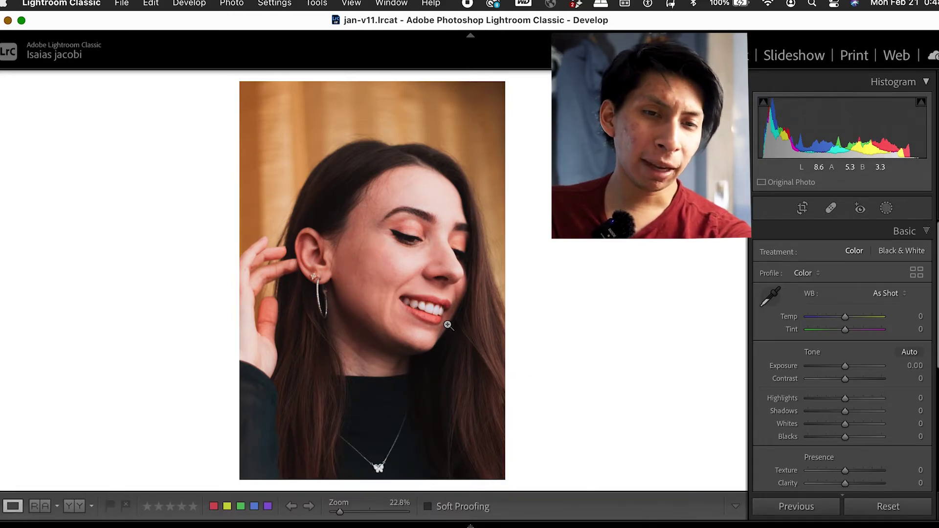
{"action": "left_click", "coordinate": [421, 309]}
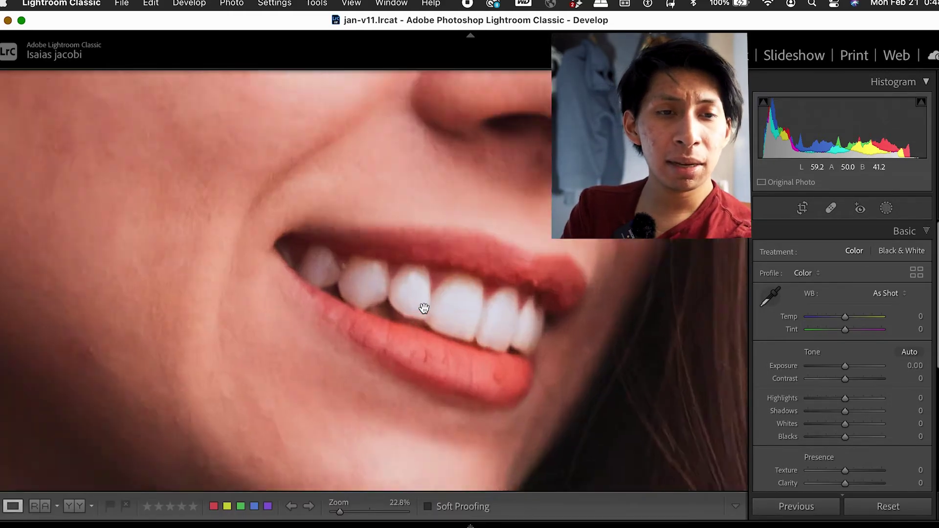
{"action": "left_click", "coordinate": [885, 210]}
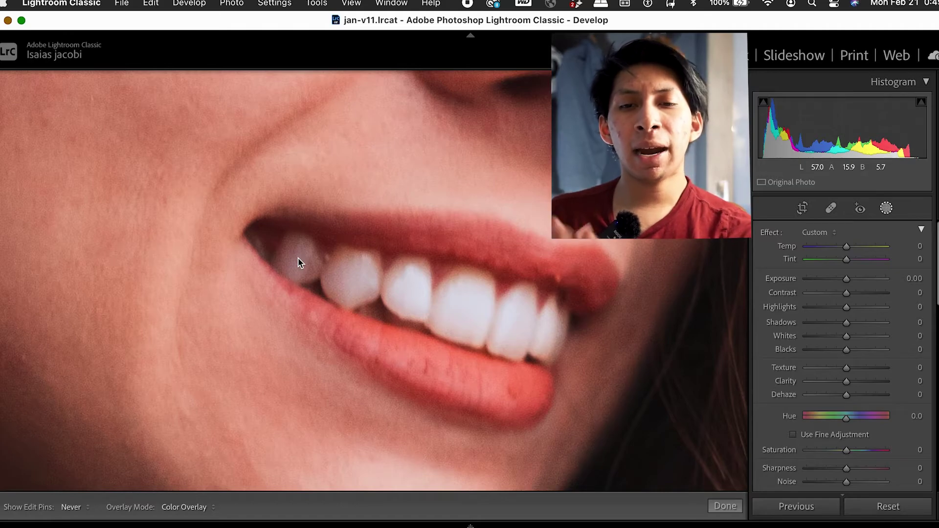
Select the teeth brush mask, type 15 for Highlights, then close masking and zoom to fit.
{"action": "key", "text": "o"}
{"action": "key", "text": "k"}
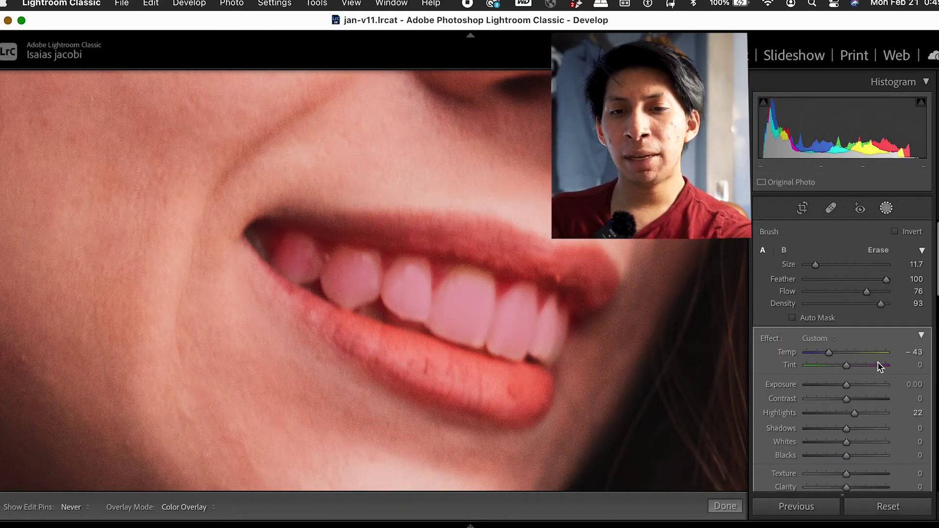
{"action": "key", "text": "o"}
{"action": "scroll", "coordinate": [891, 373], "scroll_direction": "down", "scroll_amount": 5}
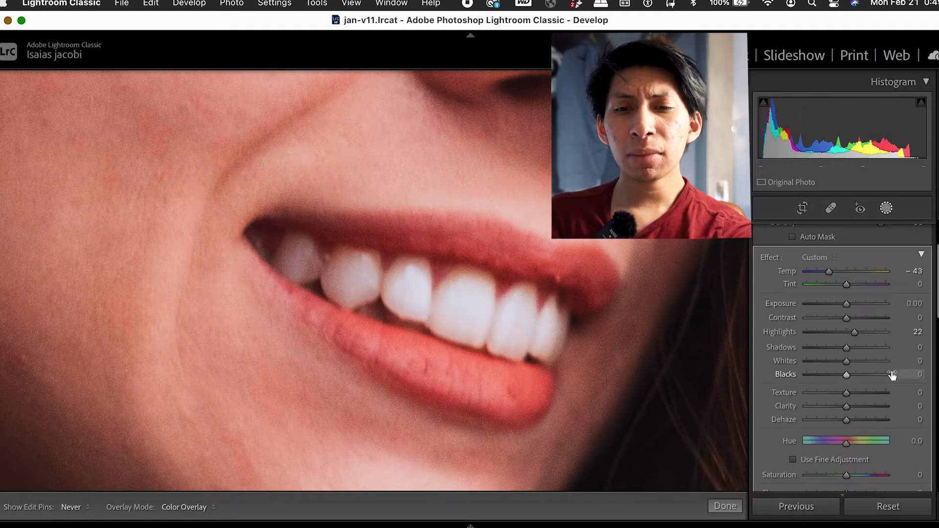
{"action": "scroll", "coordinate": [891, 374], "scroll_direction": "down", "scroll_amount": 3}
{"action": "scroll", "coordinate": [890, 374], "scroll_direction": "up", "scroll_amount": 5}
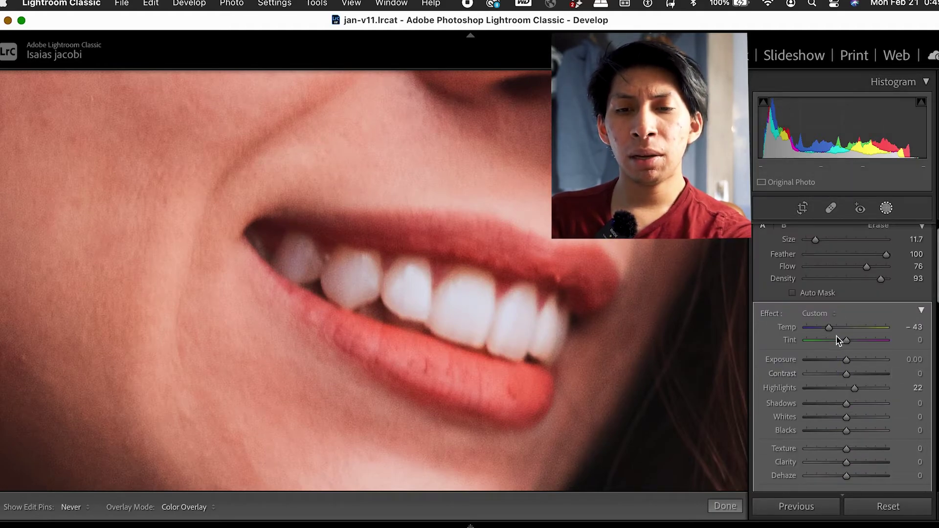
{"action": "left_click", "coordinate": [918, 387]}
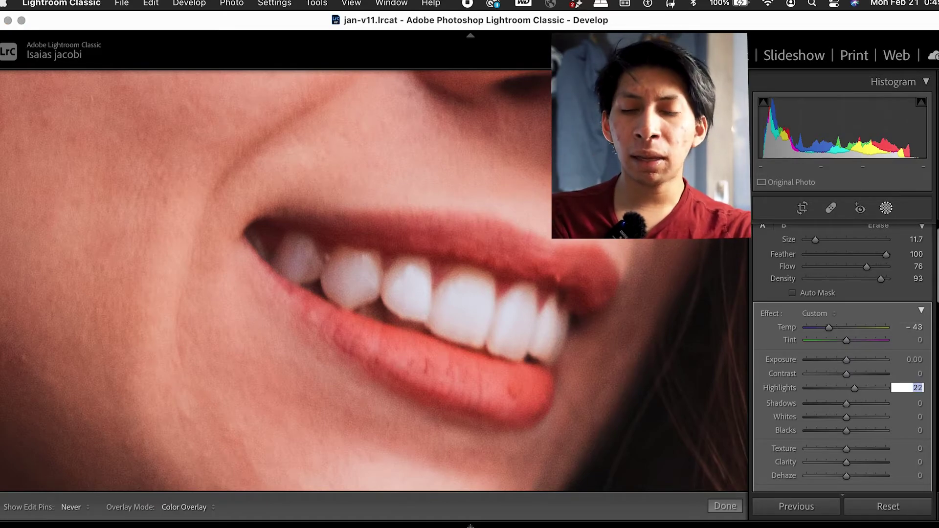
{"action": "type", "text": "15"}
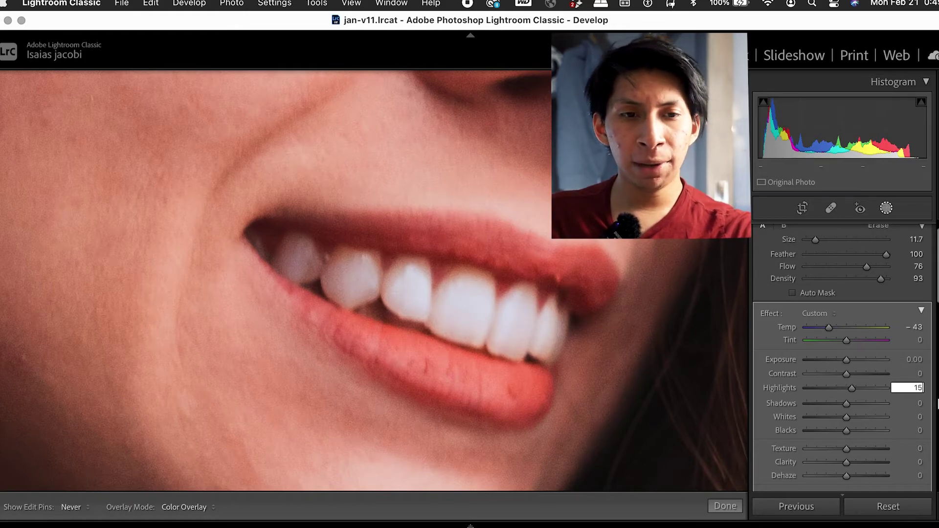
{"action": "left_click", "coordinate": [886, 208]}
{"action": "left_click", "coordinate": [495, 292]}
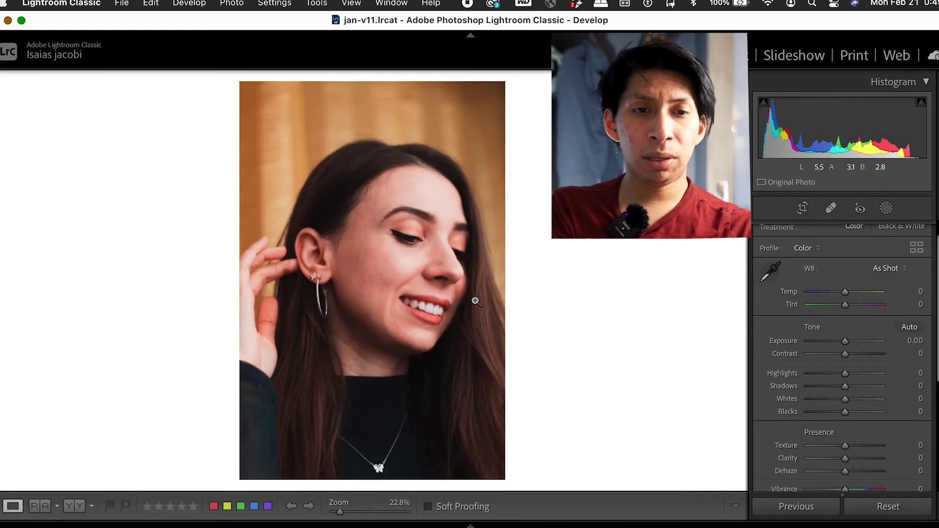
{"action": "key", "text": "backslash"}
{"action": "key", "text": "backslash"}
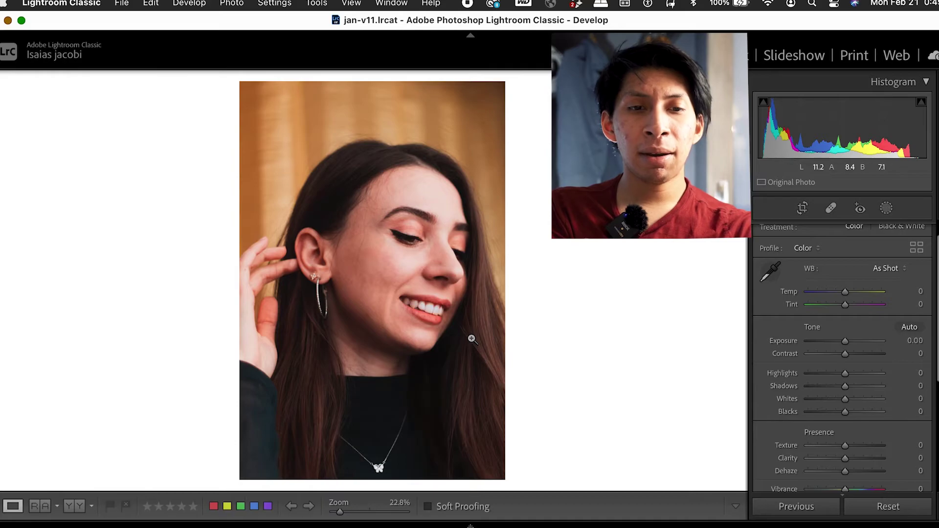
{"action": "key", "text": "backslash"}
{"action": "key", "text": "backslash"}
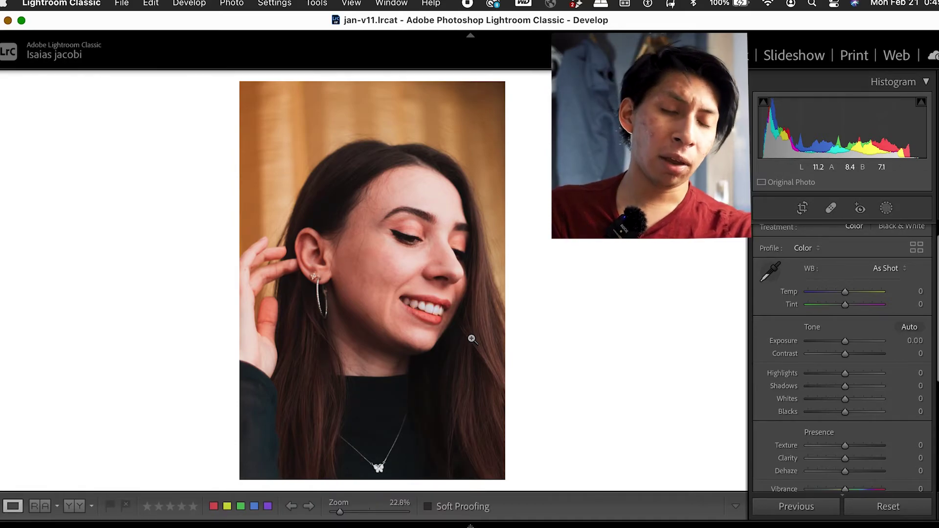
{"action": "key", "text": "backslash"}
{"action": "key", "text": "backslash"}
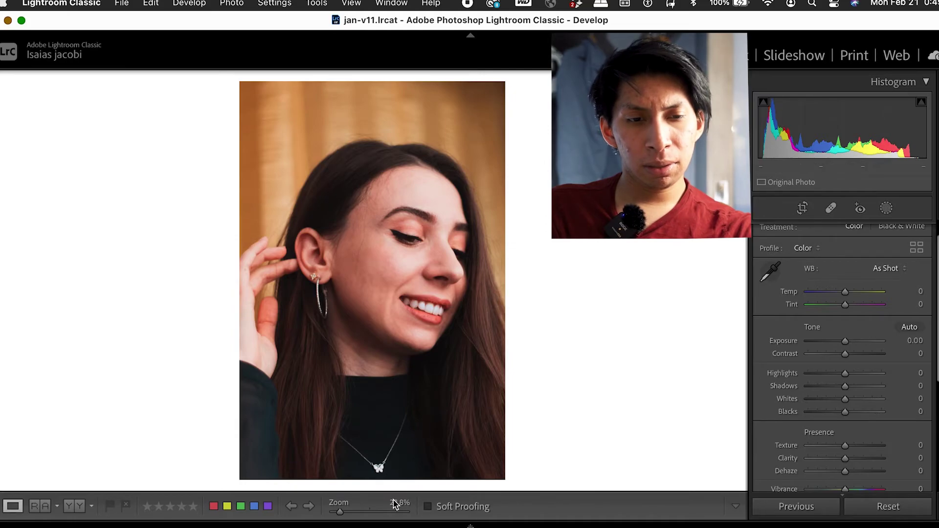
{"action": "left_click_drag", "start_coordinate": [390, 511], "coordinate": [336, 513]}
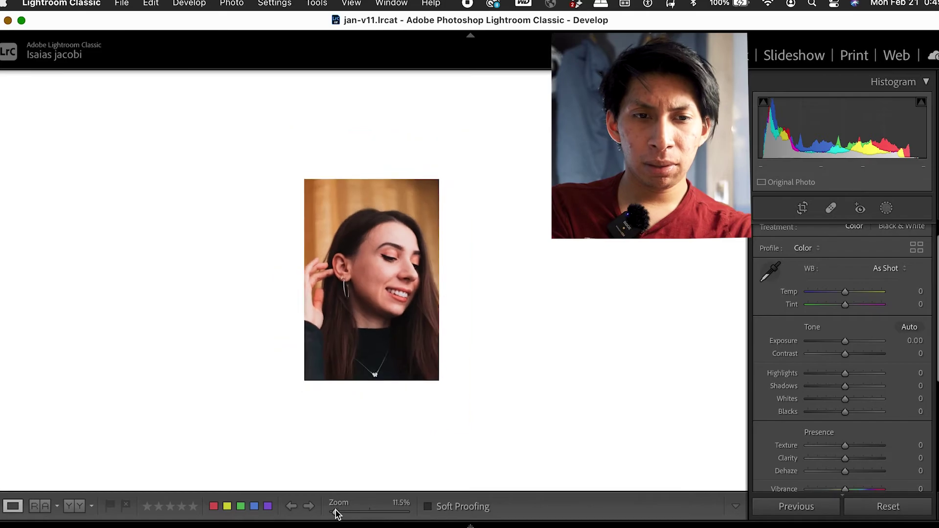
{"action": "key", "text": "backslash"}
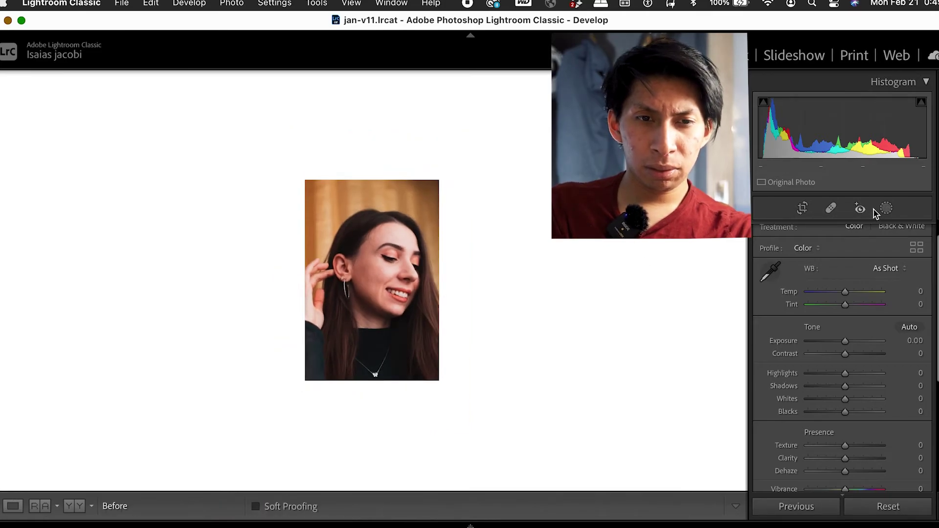
{"action": "key", "text": "backslash"}
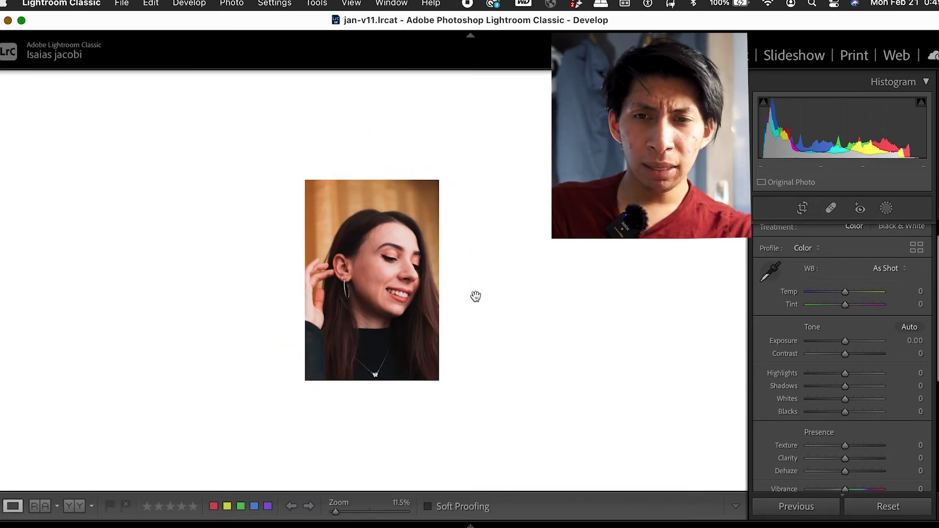
{"action": "left_click", "coordinate": [407, 298]}
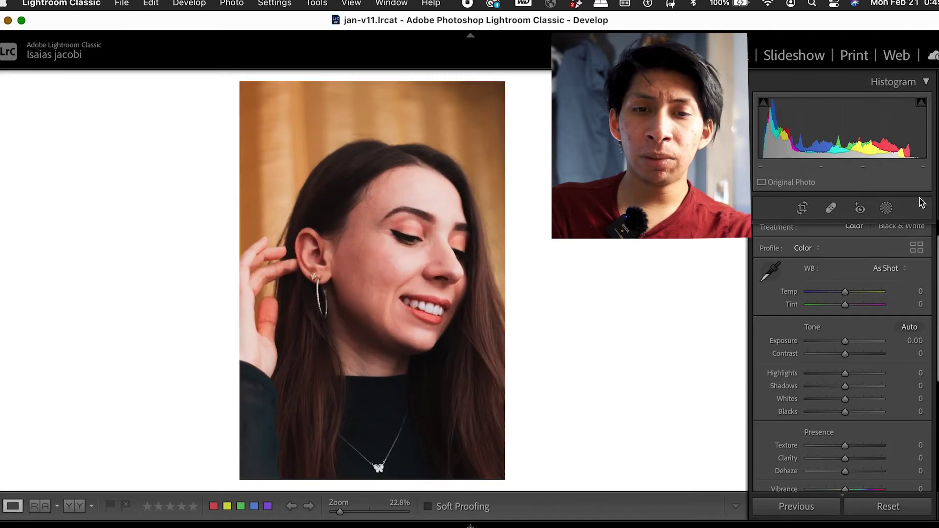
Type -33 as the teeth mask's Temp value, then close the Masking panel.
{"action": "left_click", "coordinate": [885, 210]}
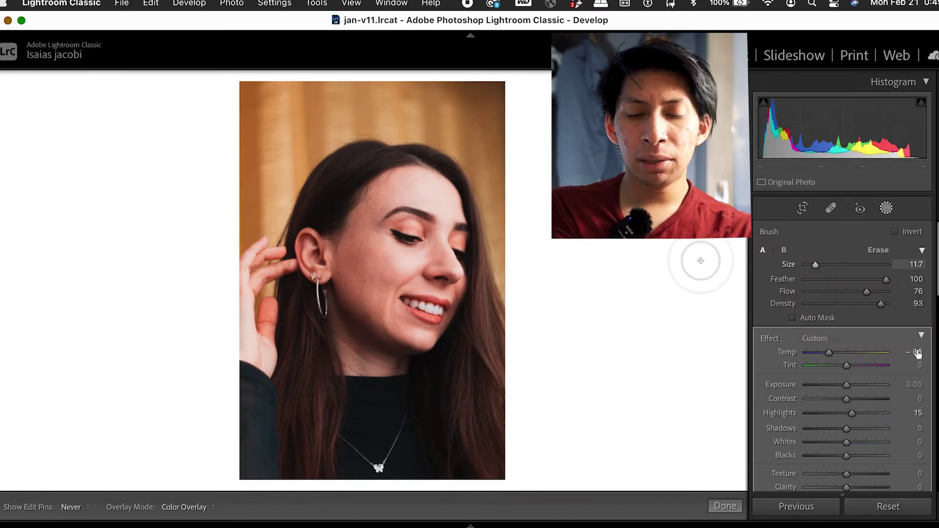
{"action": "left_click", "coordinate": [914, 352]}
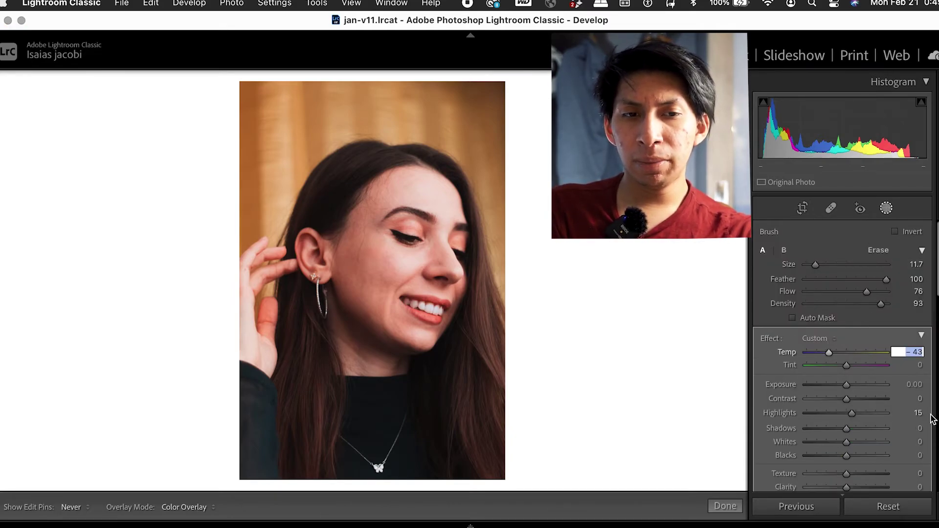
{"action": "type", "text": "-33"}
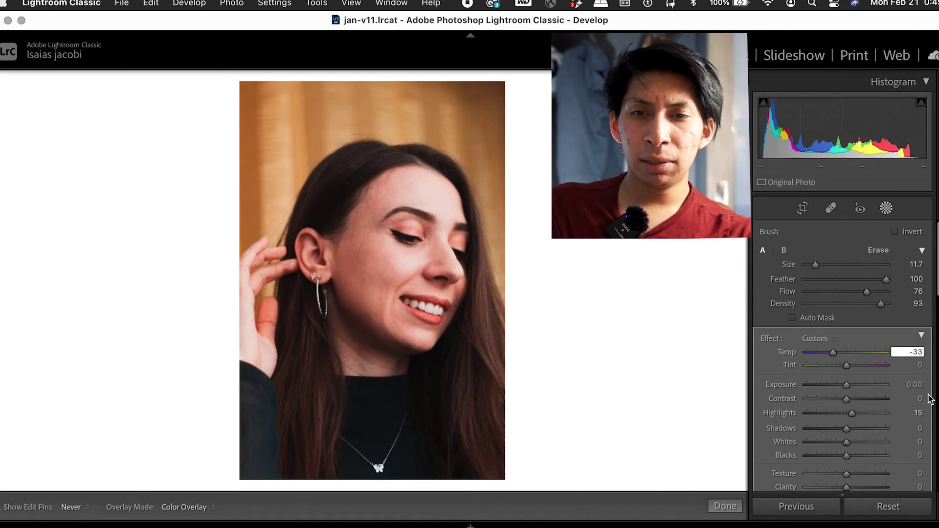
{"action": "key", "text": "Return"}
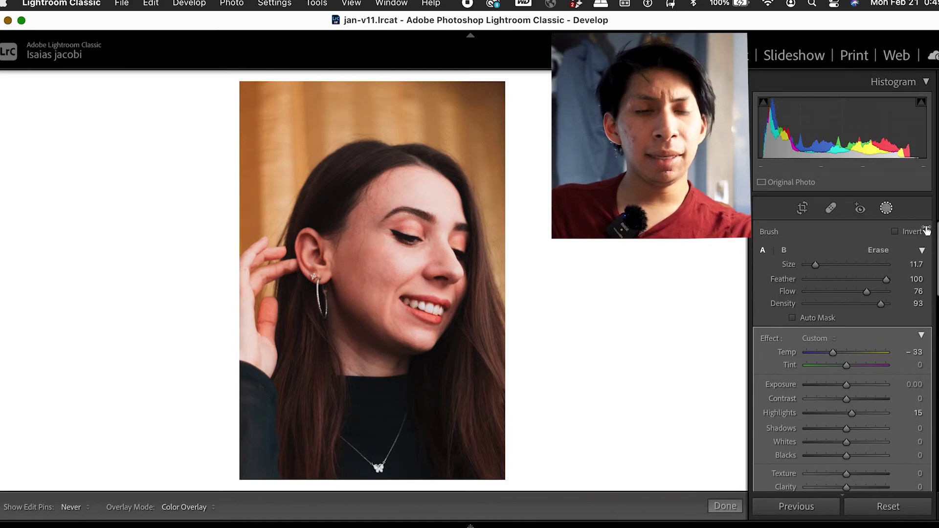
{"action": "left_click", "coordinate": [886, 209]}
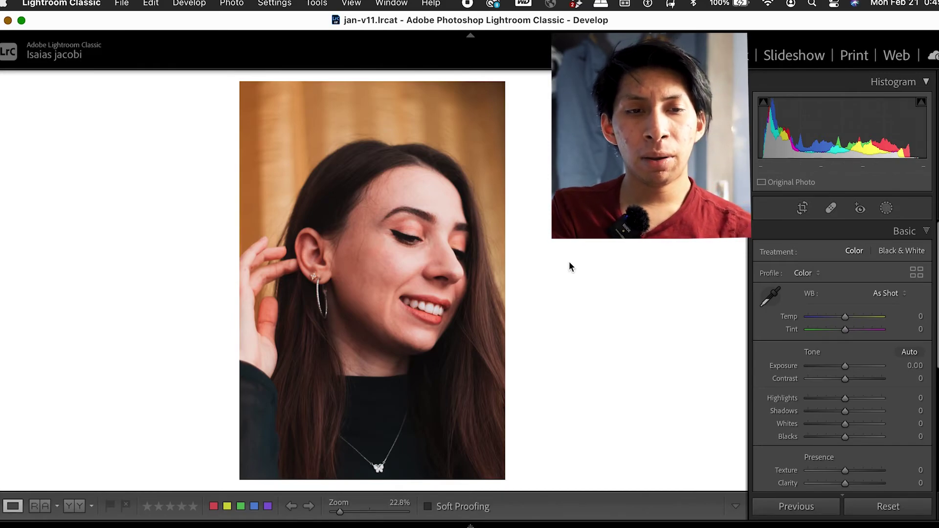
Compare the before and after versions of the portrait at a smaller zoom.
{"action": "key", "text": "backslash"}
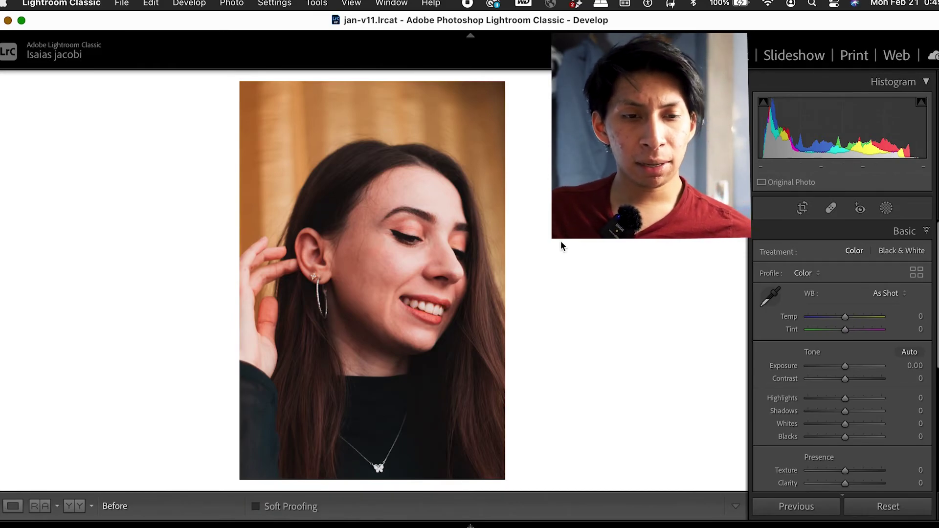
{"action": "key", "text": "backslash"}
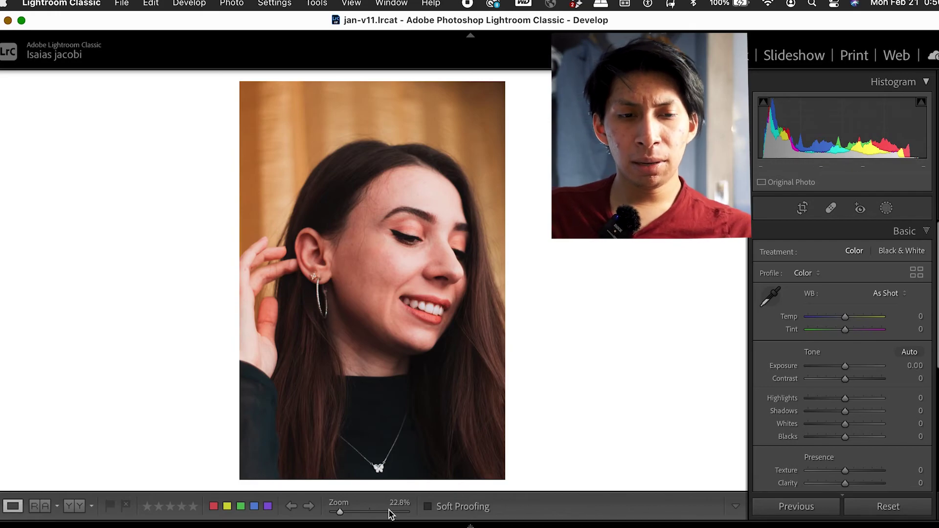
{"action": "left_click_drag", "start_coordinate": [389, 512], "coordinate": [335, 514]}
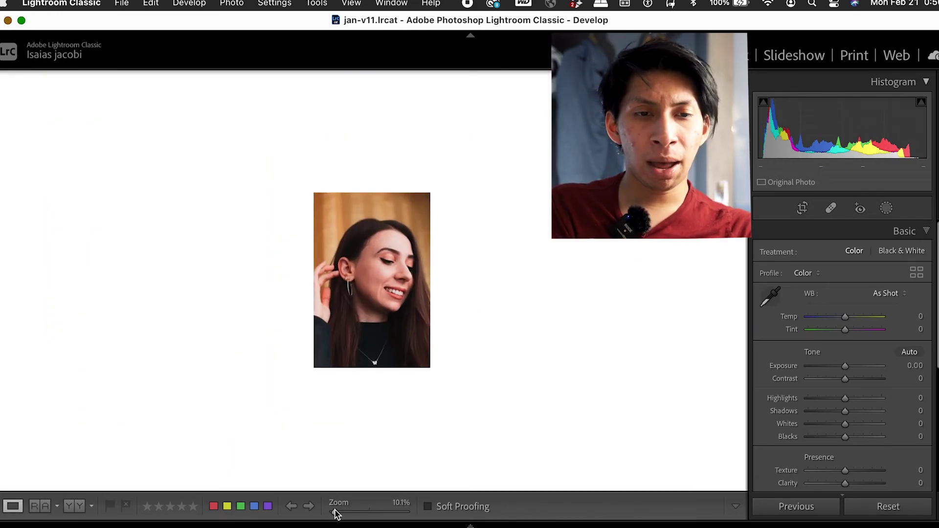
{"action": "key", "text": "backslash"}
{"action": "key", "text": "backslash"}
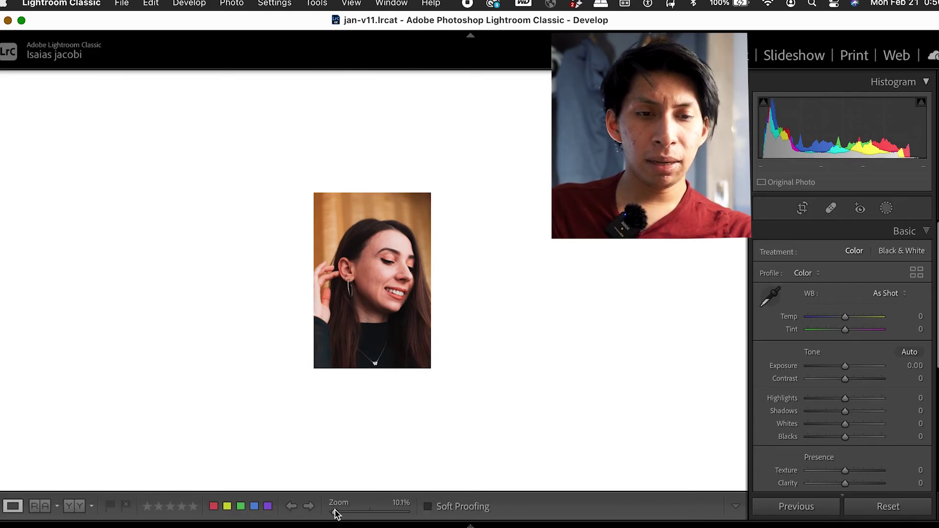
Zoom to 92.2% on the smile, compare the teeth before/after, and reopen Masking.
{"action": "left_click_drag", "start_coordinate": [335, 514], "coordinate": [367, 512]}
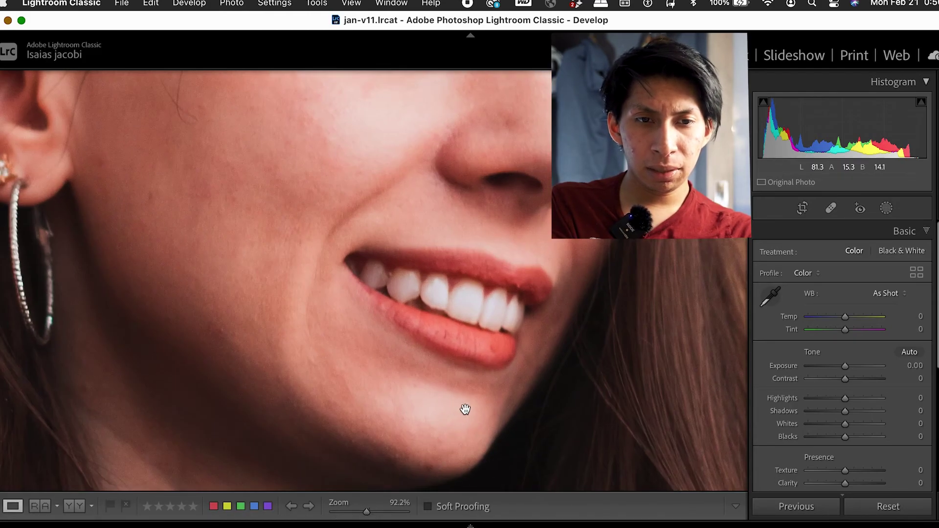
{"action": "key", "text": "backslash"}
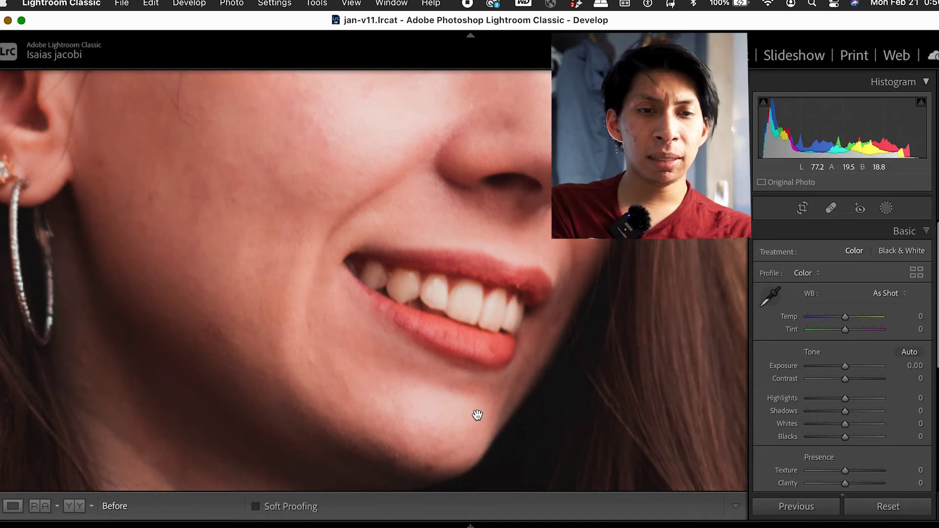
{"action": "key", "text": "backslash"}
{"action": "key", "text": "backslash"}
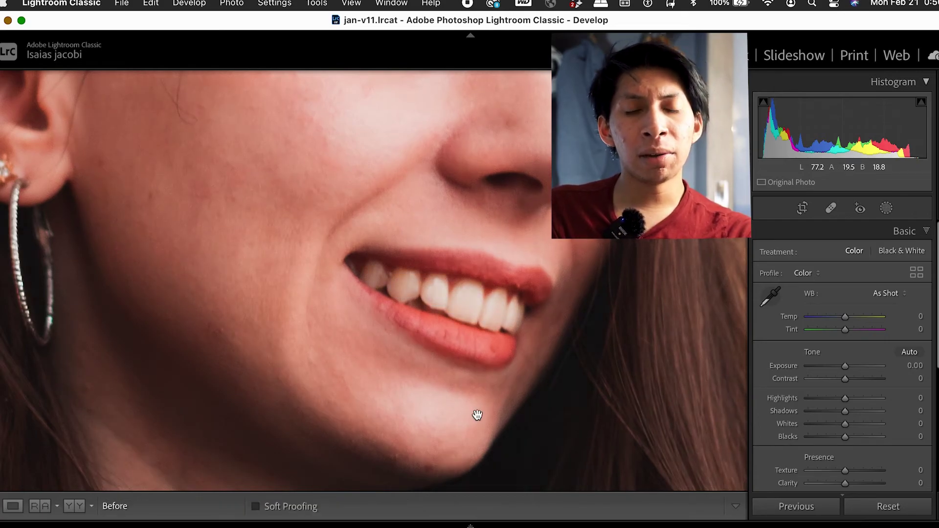
{"action": "key", "text": "backslash"}
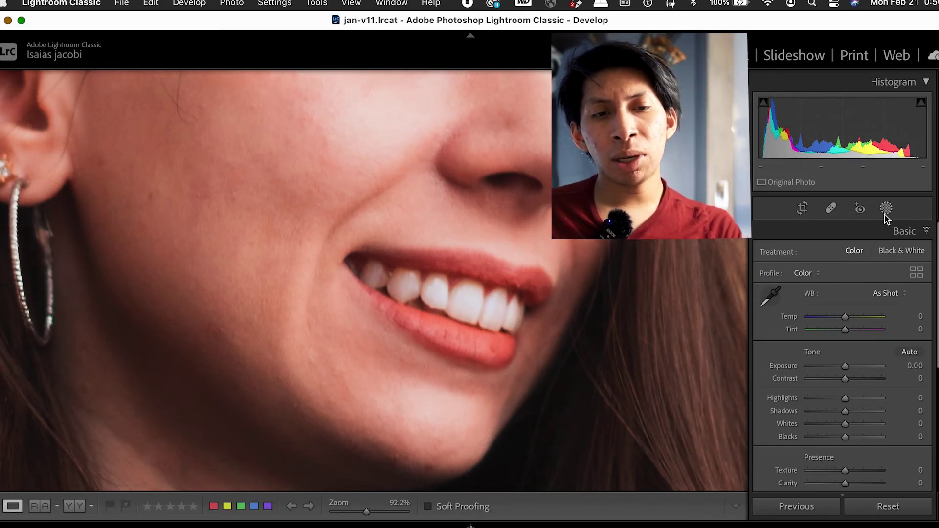
{"action": "key", "text": "k"}
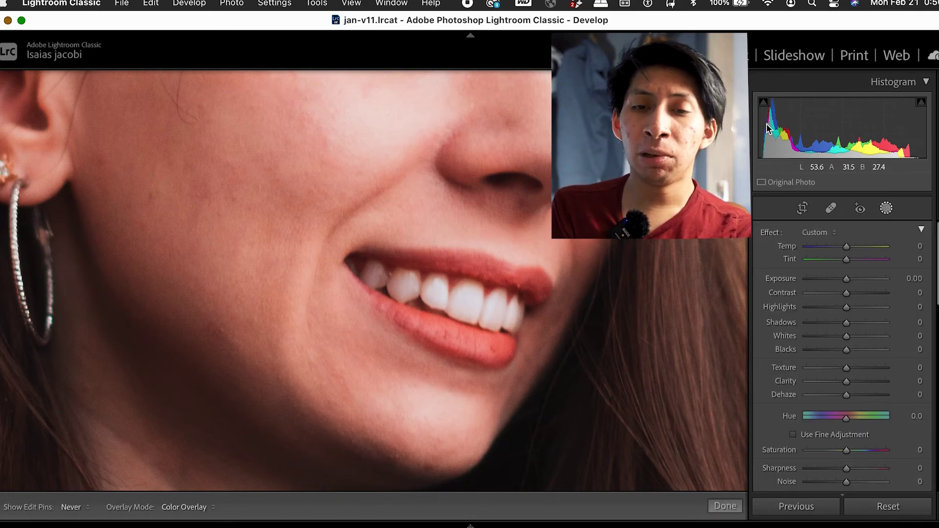
Cool the teeth brush mask's Temp from -33 to -51, then exit masking and fit the portrait.
{"action": "left_click", "coordinate": [830, 209]}
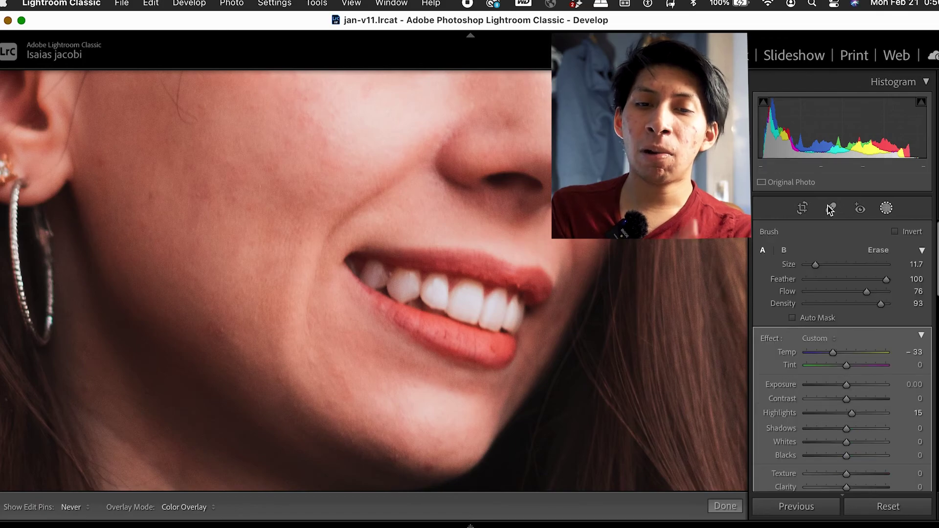
{"action": "left_click_drag", "start_coordinate": [828, 357], "coordinate": [825, 353]}
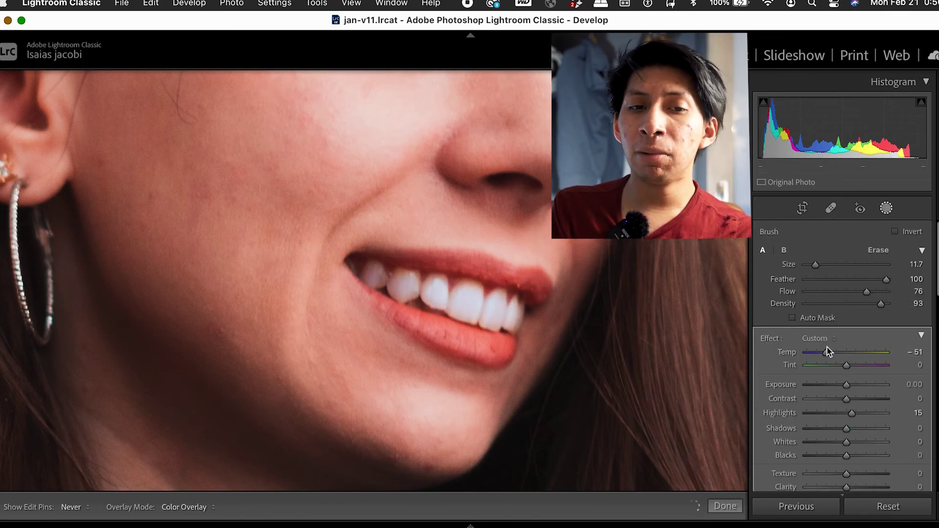
{"action": "key", "text": "k"}
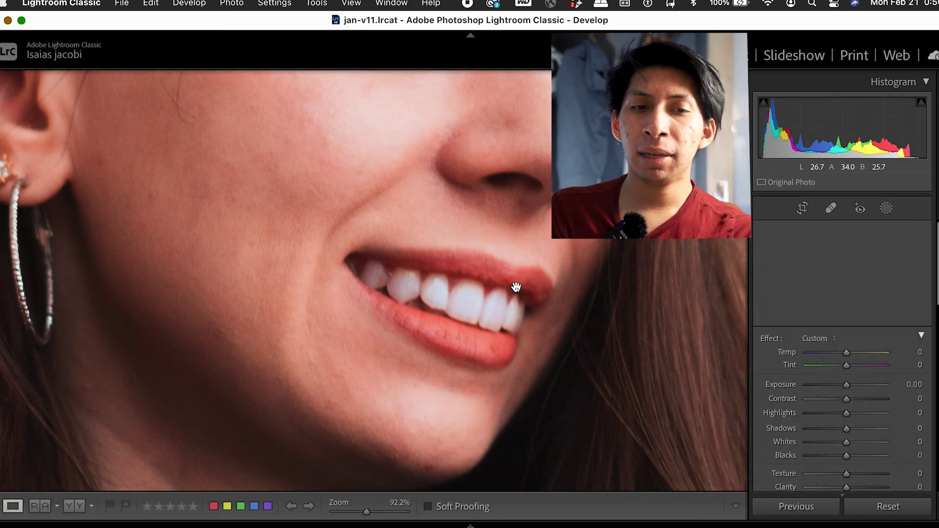
{"action": "key", "text": "z"}
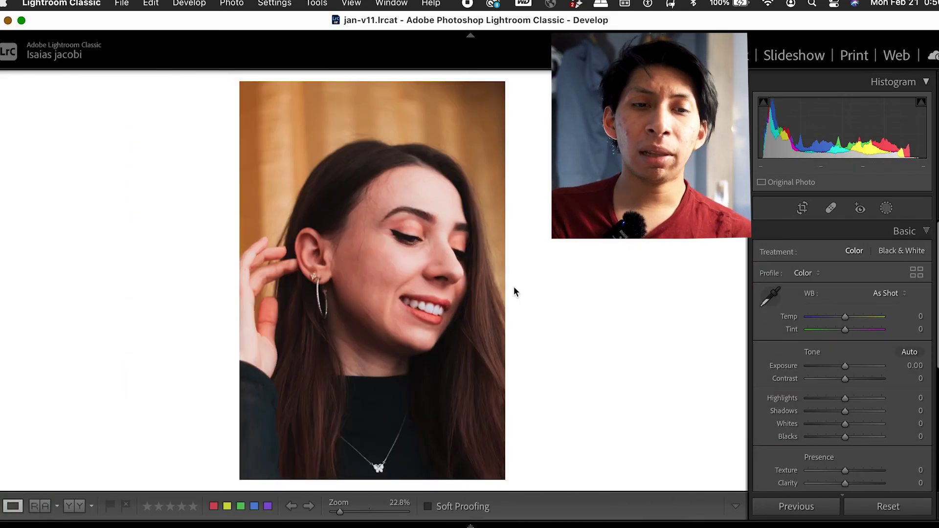
{"action": "key", "text": "backslash"}
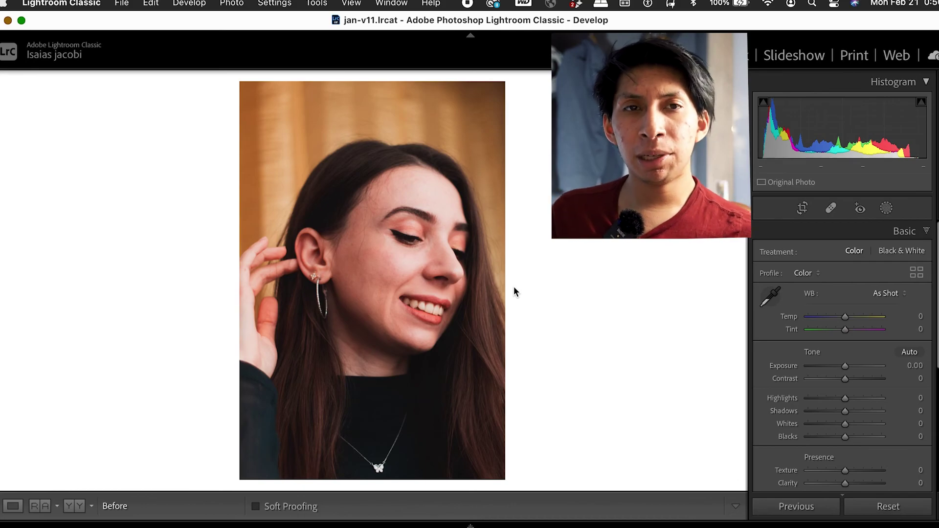
{"action": "key", "text": "backslash"}
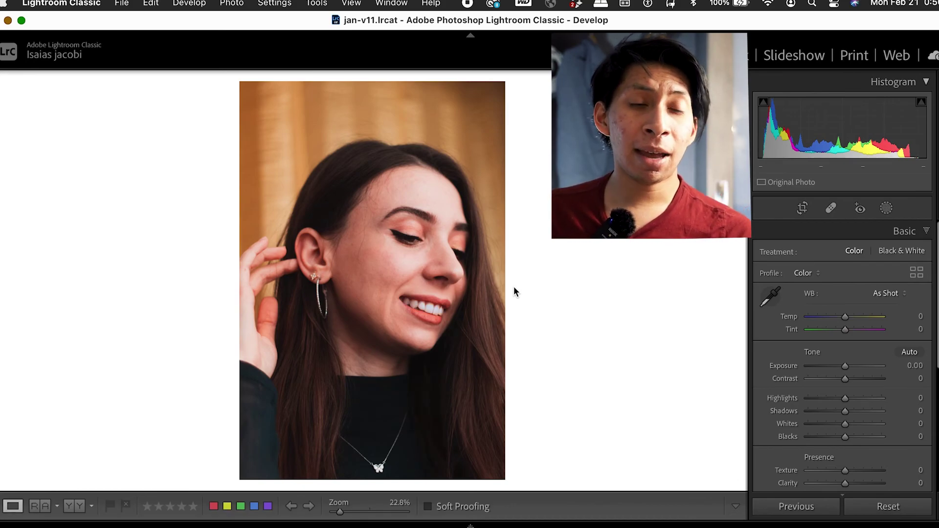